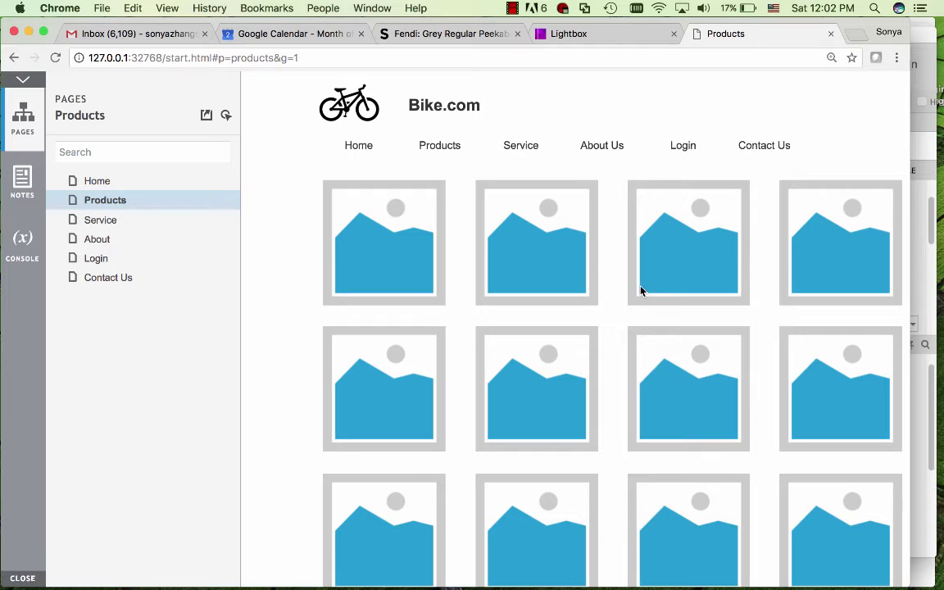
In the preview, open the first bike's lightbox, choose black, quantity 2, and add it to the cart
{"action": "left_click", "coordinate": [381, 270]}
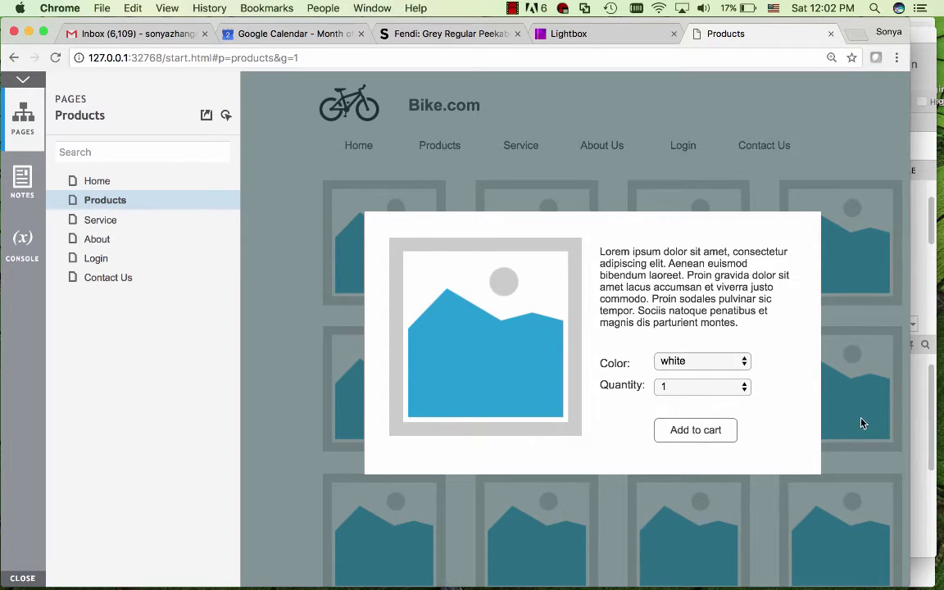
{"action": "left_click", "coordinate": [741, 364]}
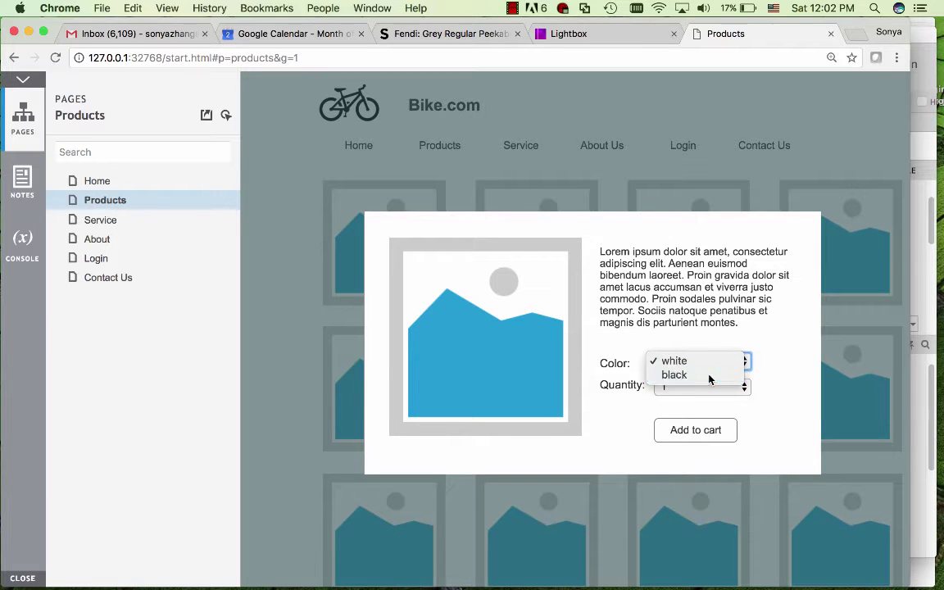
{"action": "left_click", "coordinate": [708, 377]}
{"action": "left_click", "coordinate": [725, 387]}
{"action": "left_click", "coordinate": [689, 401]}
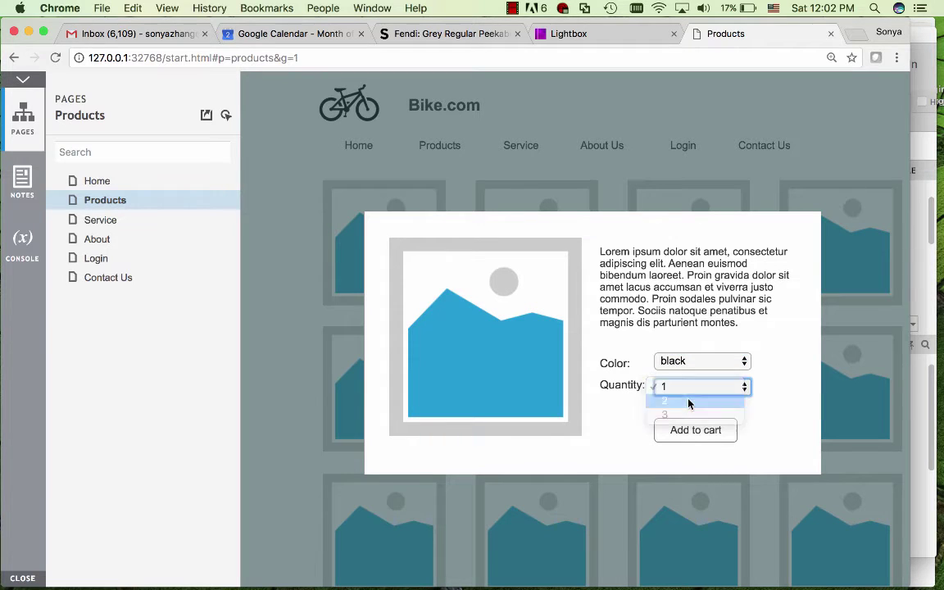
{"action": "left_click", "coordinate": [689, 436]}
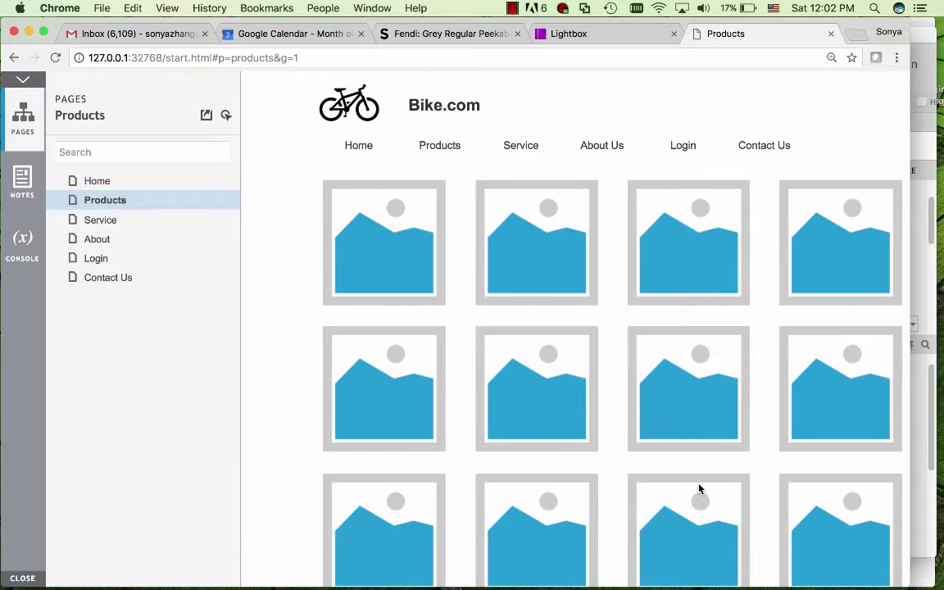
Return to Axure with Cmd+Tab and scroll around the Products page canvas
{"action": "key", "text": "super+Tab"}
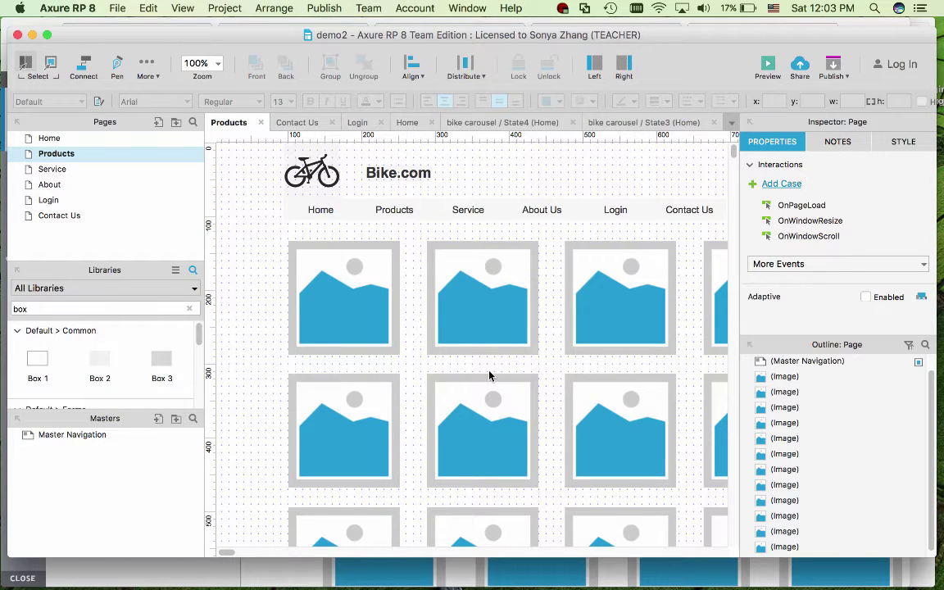
{"action": "scroll", "coordinate": [489, 375], "scroll_direction": "right", "scroll_amount": 3}
{"action": "scroll", "coordinate": [489, 375], "scroll_direction": "down", "scroll_amount": 4}
{"action": "scroll", "coordinate": [490, 376], "scroll_direction": "left", "scroll_amount": 1}
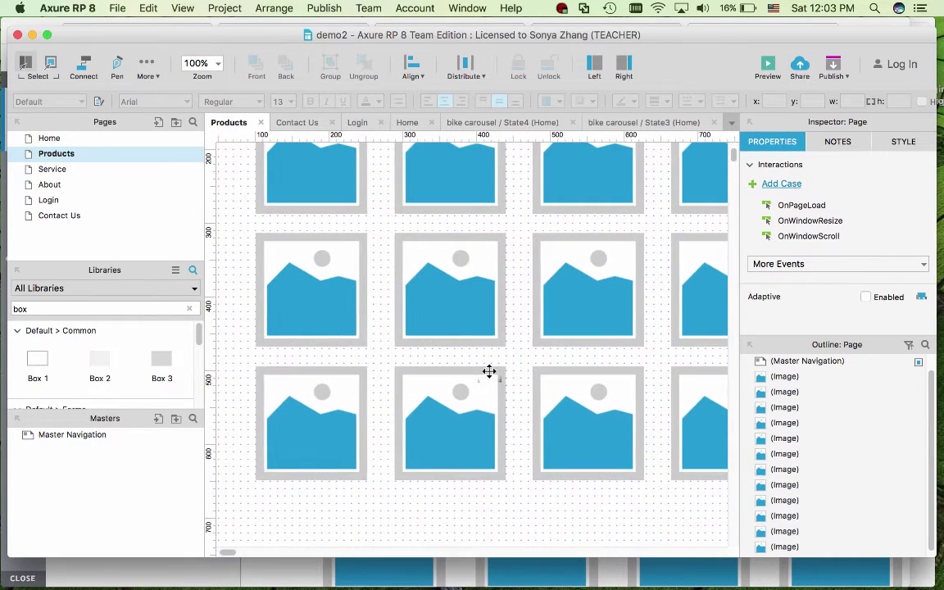
{"action": "scroll", "coordinate": [489, 373], "scroll_direction": "up", "scroll_amount": 5}
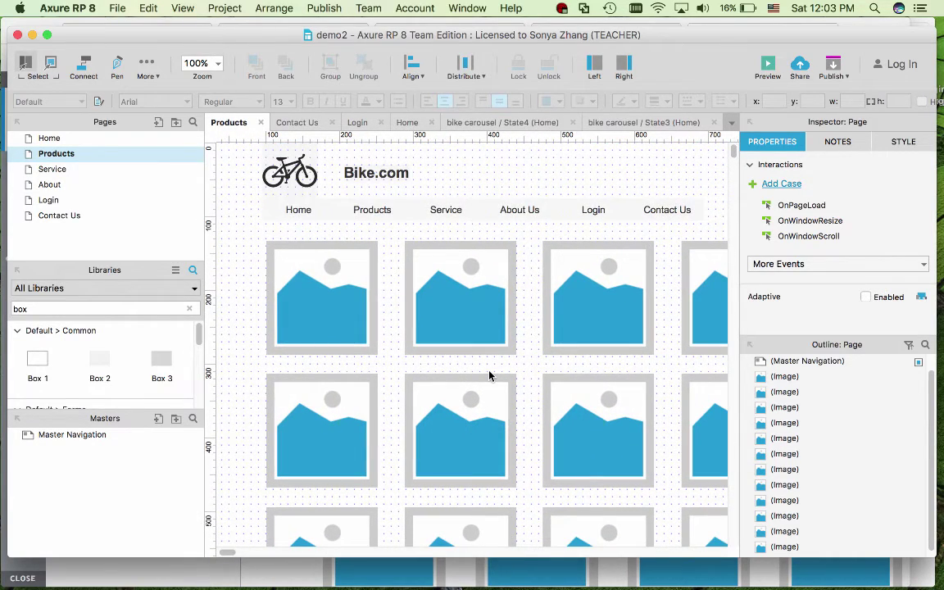
{"action": "scroll", "coordinate": [489, 375], "scroll_direction": "down", "scroll_amount": 5}
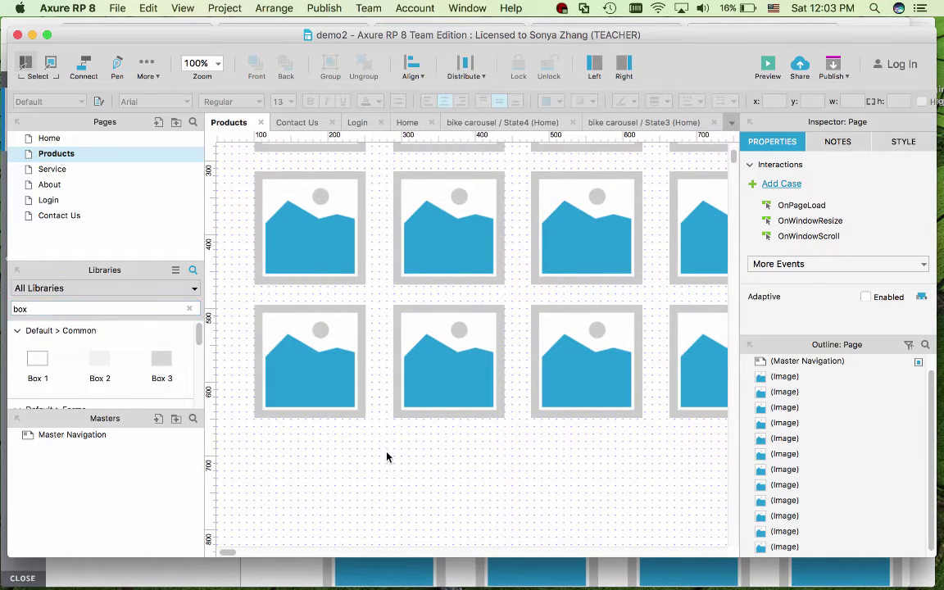
Search the Libraries for 'dyn' and place a Dynamic Panel below the thumbnail grid
{"action": "left_click", "coordinate": [117, 310]}
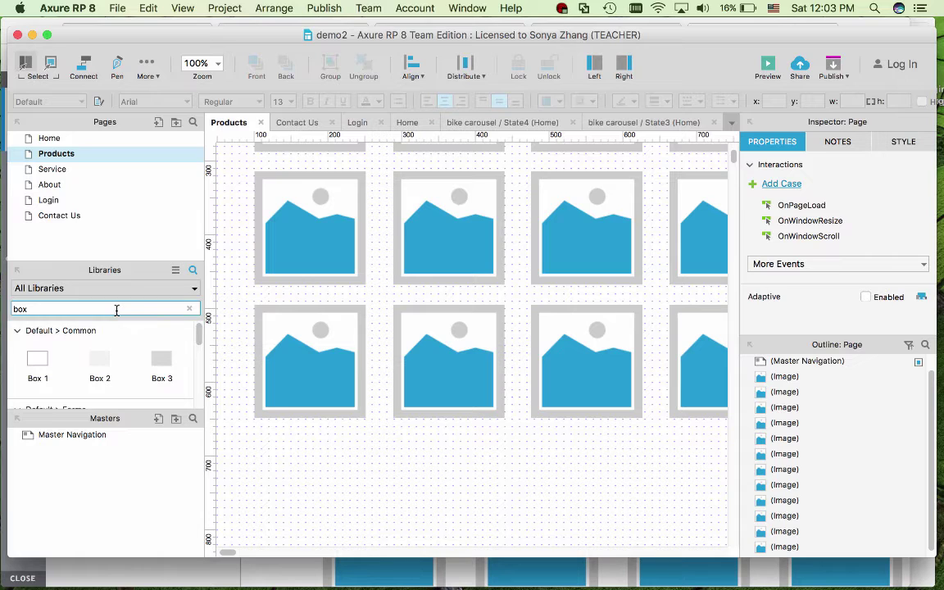
{"action": "left_click_drag", "start_coordinate": [118, 310], "coordinate": [7, 309]}
{"action": "type", "text": "dyn"}
{"action": "left_click_drag", "start_coordinate": [43, 361], "coordinate": [274, 440]}
Resize the dynamic panel to about 559×317 and select it
{"action": "scroll", "coordinate": [606, 440], "scroll_direction": "down", "scroll_amount": 3}
{"action": "scroll", "coordinate": [606, 442], "scroll_direction": "down", "scroll_amount": 2}
{"action": "scroll", "coordinate": [607, 442], "scroll_direction": "right", "scroll_amount": 2}
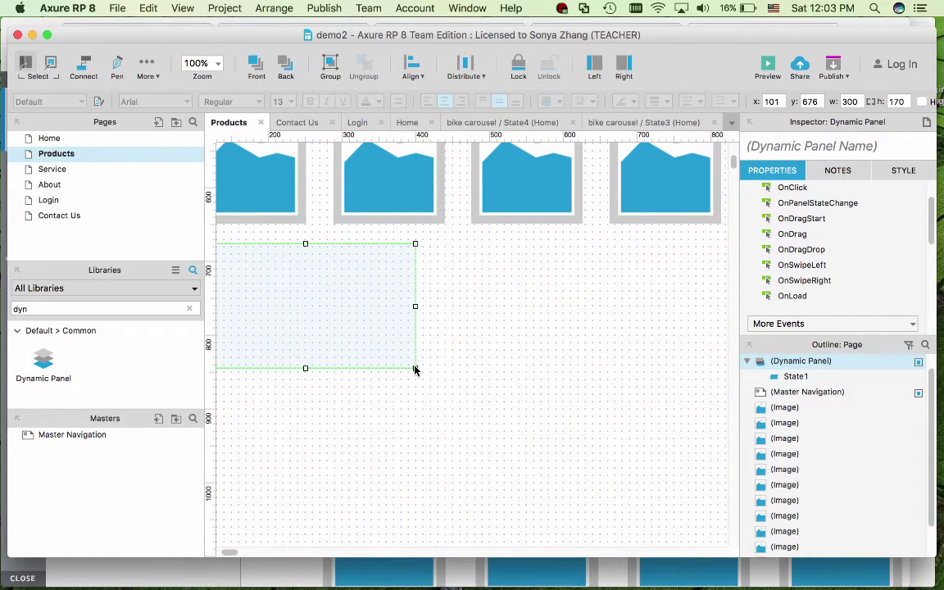
{"action": "left_click_drag", "start_coordinate": [415, 369], "coordinate": [471, 476]}
{"action": "scroll", "coordinate": [609, 414], "scroll_direction": "up", "scroll_amount": 1}
{"action": "scroll", "coordinate": [609, 415], "scroll_direction": "left", "scroll_amount": 3}
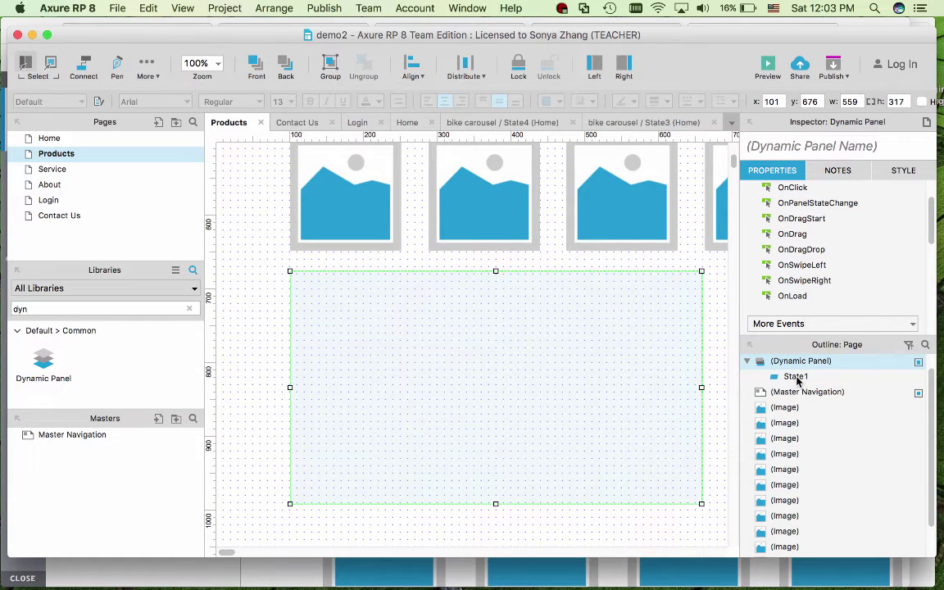
{"action": "left_click", "coordinate": [711, 410]}
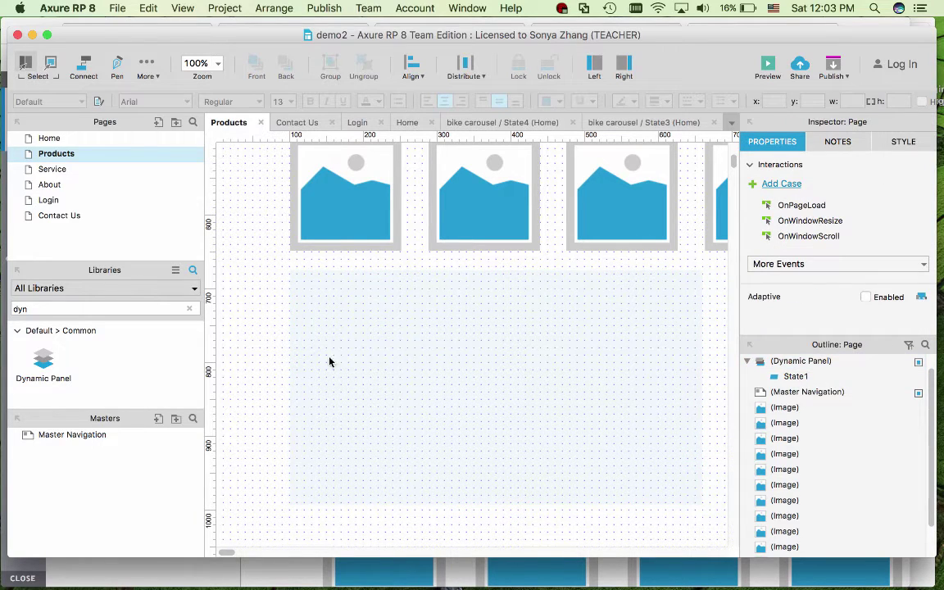
{"action": "left_click", "coordinate": [460, 360]}
{"action": "left_click", "coordinate": [718, 384]}
Open State1 and place an Image placeholder at top left, resized to about 231×224
{"action": "double_click", "coordinate": [794, 378]}
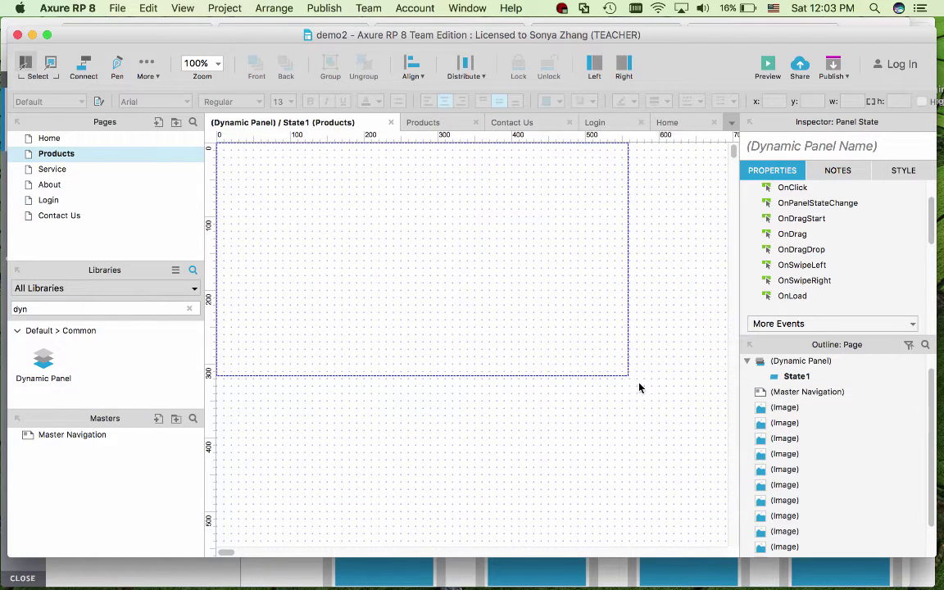
{"action": "left_click_drag", "start_coordinate": [61, 308], "coordinate": [11, 309]}
{"action": "type", "text": "image"}
{"action": "left_click_drag", "start_coordinate": [38, 364], "coordinate": [236, 154]}
{"action": "left_click_drag", "start_coordinate": [455, 282], "coordinate": [405, 322]}
{"action": "left_click", "coordinate": [410, 358]}
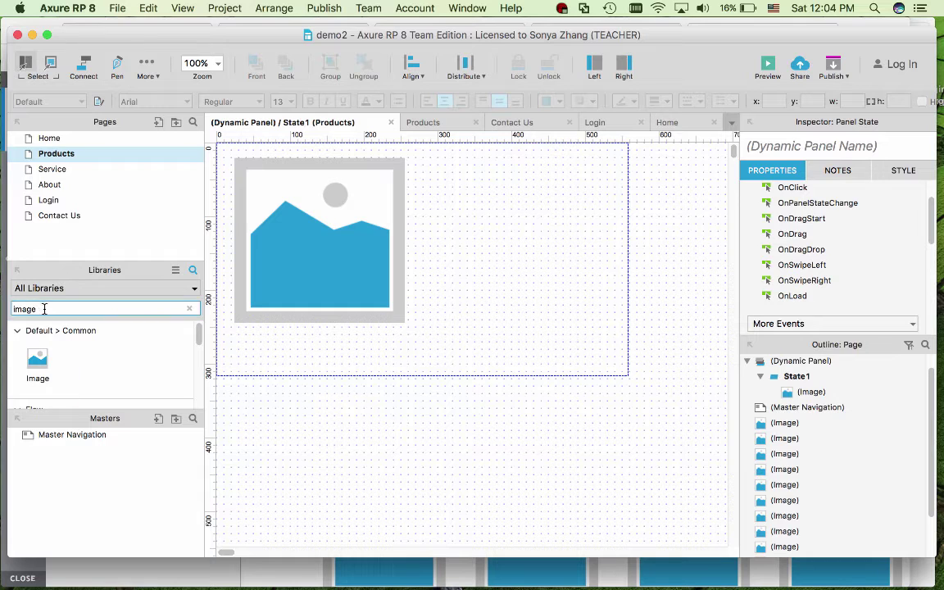
Add a Paragraph right of the image and narrow it to fit inside the panel
{"action": "left_click_drag", "start_coordinate": [45, 309], "coordinate": [2, 309]}
{"action": "type", "text": "pa"}
{"action": "left_click_drag", "start_coordinate": [45, 365], "coordinate": [422, 158]}
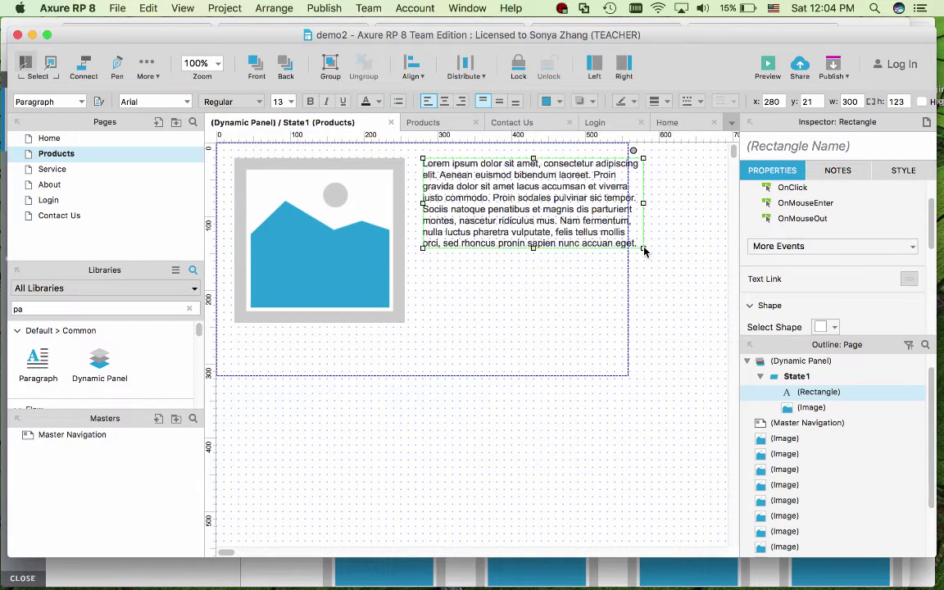
{"action": "left_click_drag", "start_coordinate": [644, 250], "coordinate": [609, 269]}
{"action": "left_click", "coordinate": [599, 296]}
{"action": "left_click_drag", "start_coordinate": [61, 309], "coordinate": [8, 309]}
Place a Droplist below the paragraph, narrow it to about 106 wide, and copy it below
{"action": "type", "text": "drop"}
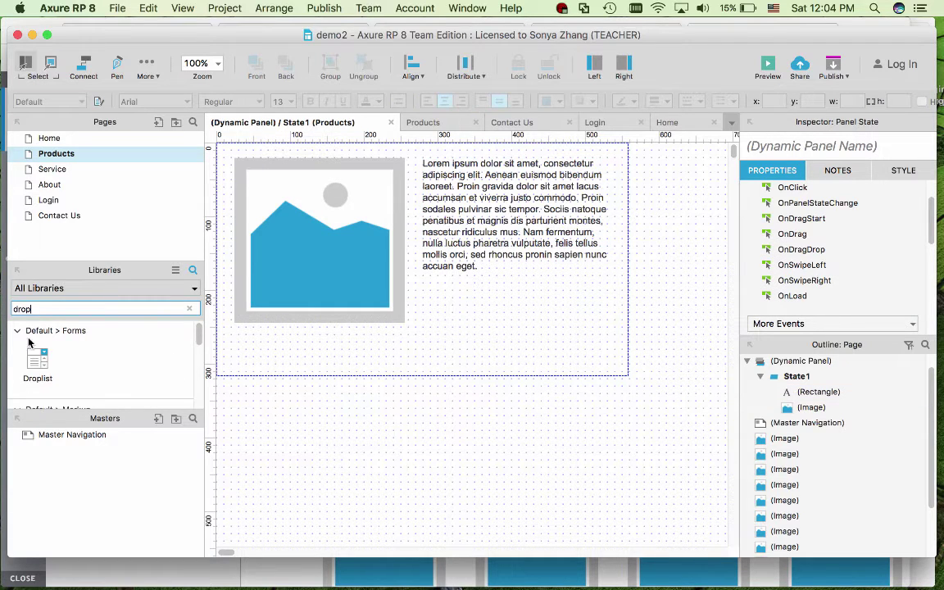
{"action": "left_click_drag", "start_coordinate": [37, 358], "coordinate": [471, 280]}
{"action": "left_click_drag", "start_coordinate": [691, 287], "coordinate": [556, 284]}
{"action": "left_click", "coordinate": [463, 293]}
{"action": "left_click", "coordinate": [515, 285]}
{"action": "left_click_drag", "start_coordinate": [537, 296], "coordinate": [531, 316]}
{"action": "left_click", "coordinate": [527, 342]}
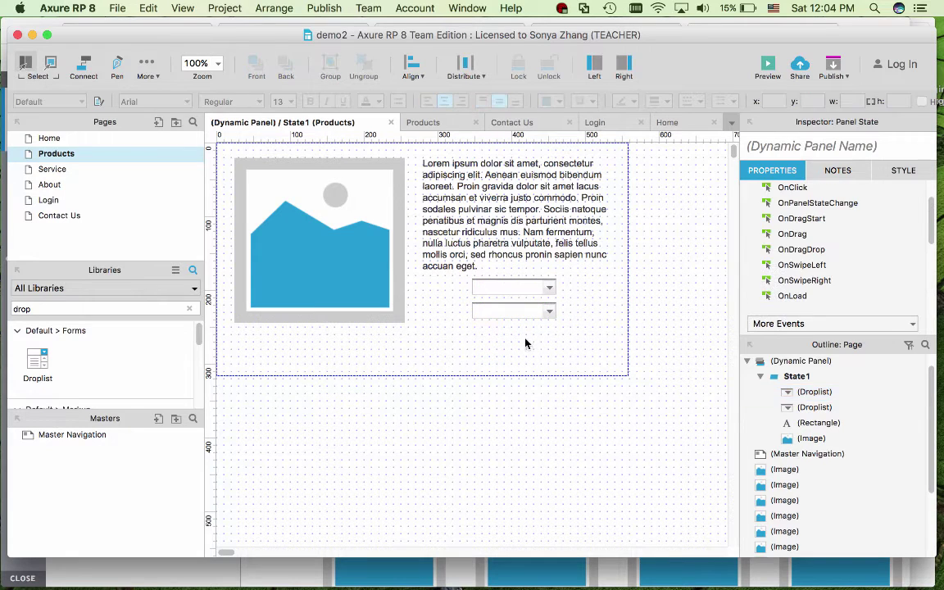
Add a Label reading 'Color:' left of the first droplist
{"action": "double_click", "coordinate": [69, 309]}
{"action": "type", "text": "label"}
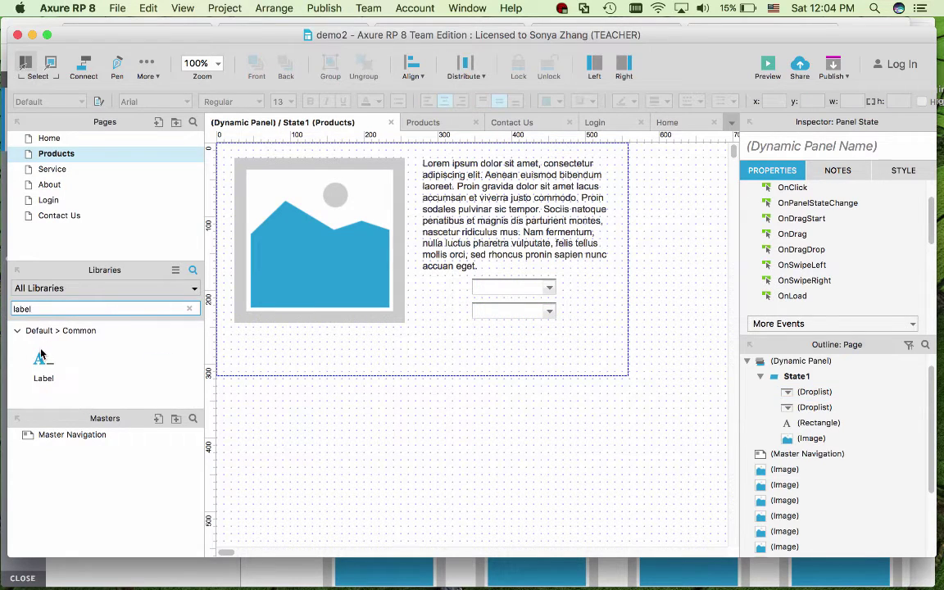
{"action": "left_click_drag", "start_coordinate": [40, 355], "coordinate": [423, 279]}
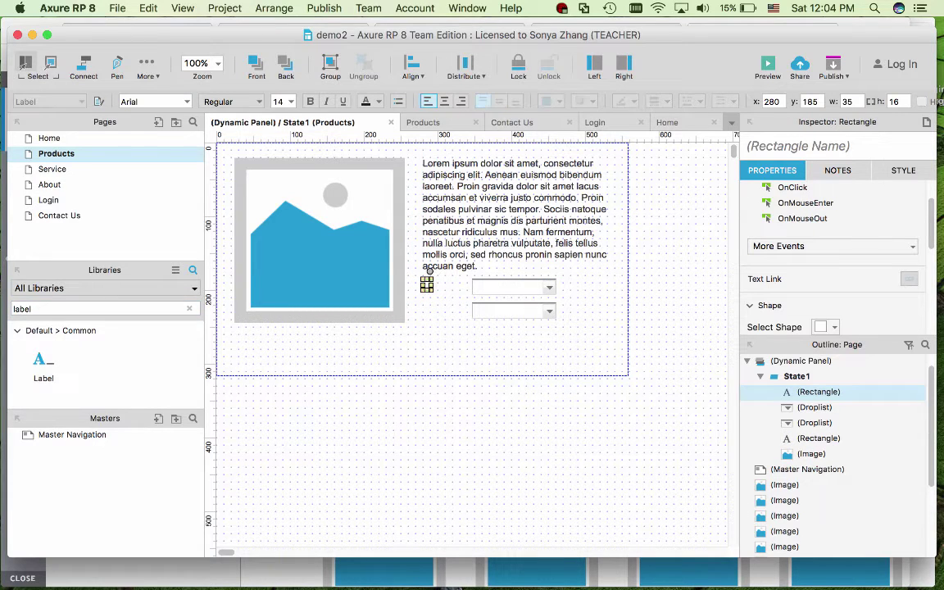
{"action": "type", "text": "Color"}
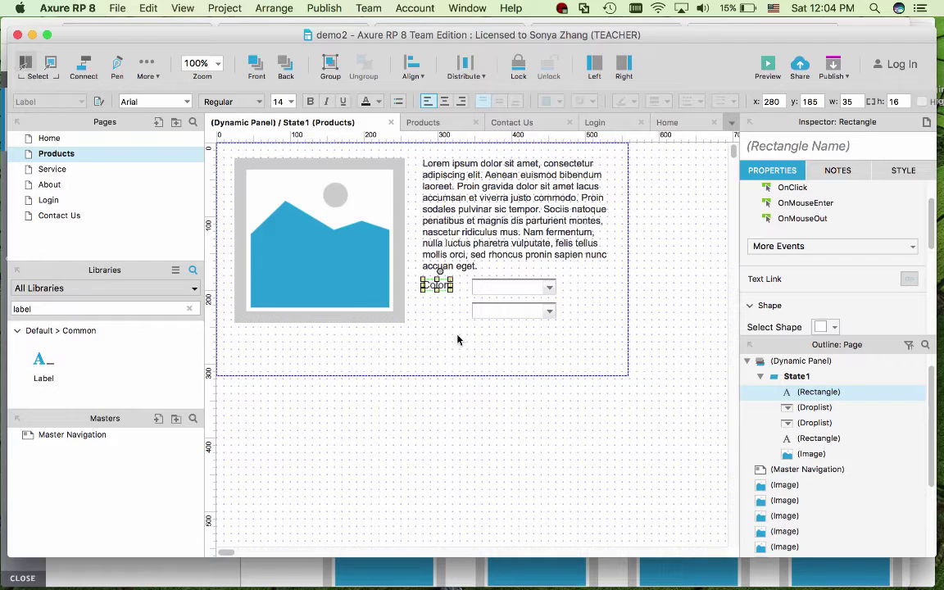
{"action": "type", "text": ":"}
{"action": "left_click", "coordinate": [456, 339]}
Duplicate the label as 'Quantity' and move it beside the second droplist
{"action": "left_click", "coordinate": [436, 284]}
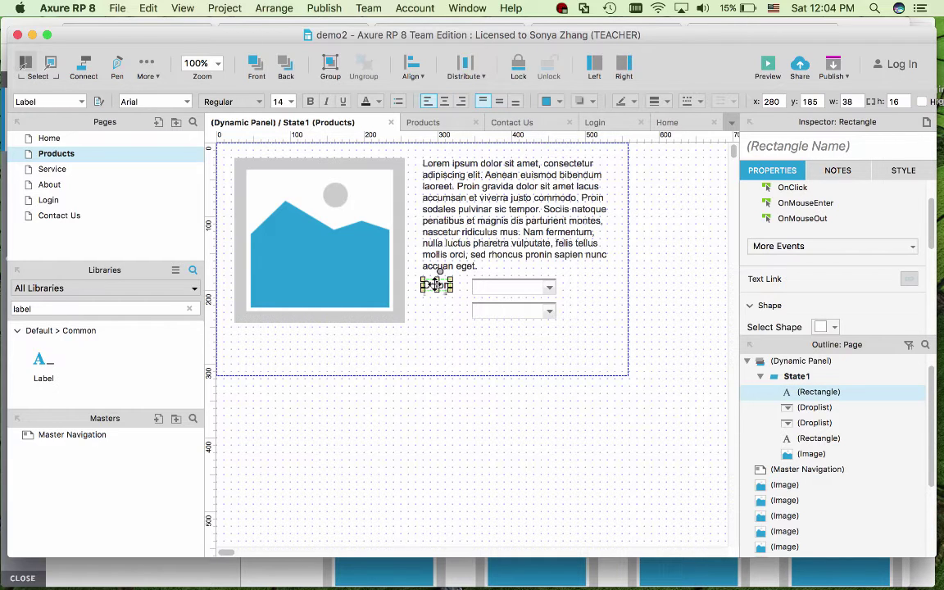
{"action": "left_click_drag", "start_coordinate": [436, 284], "coordinate": [444, 292]}
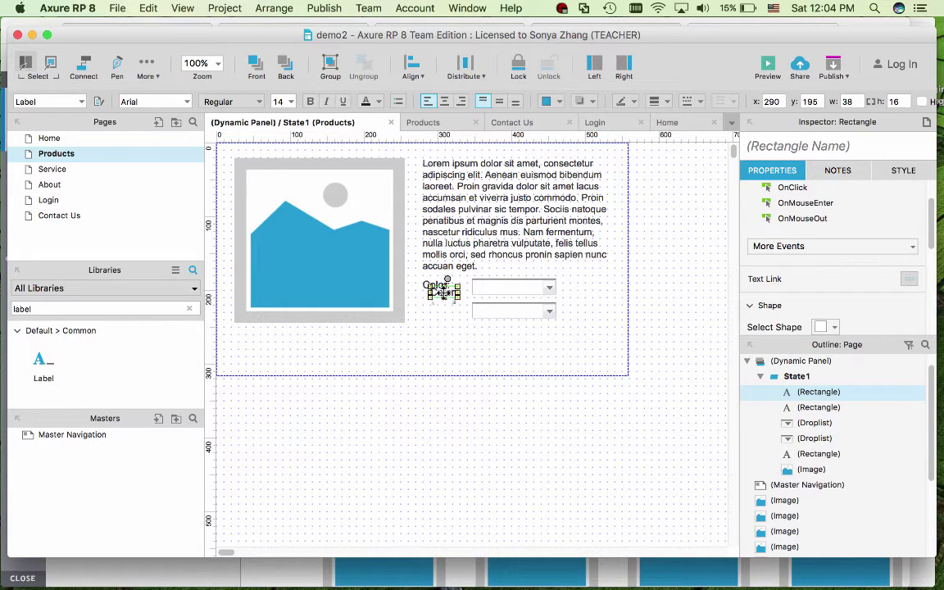
{"action": "double_click", "coordinate": [443, 293]}
{"action": "type", "text": "Quantity"}
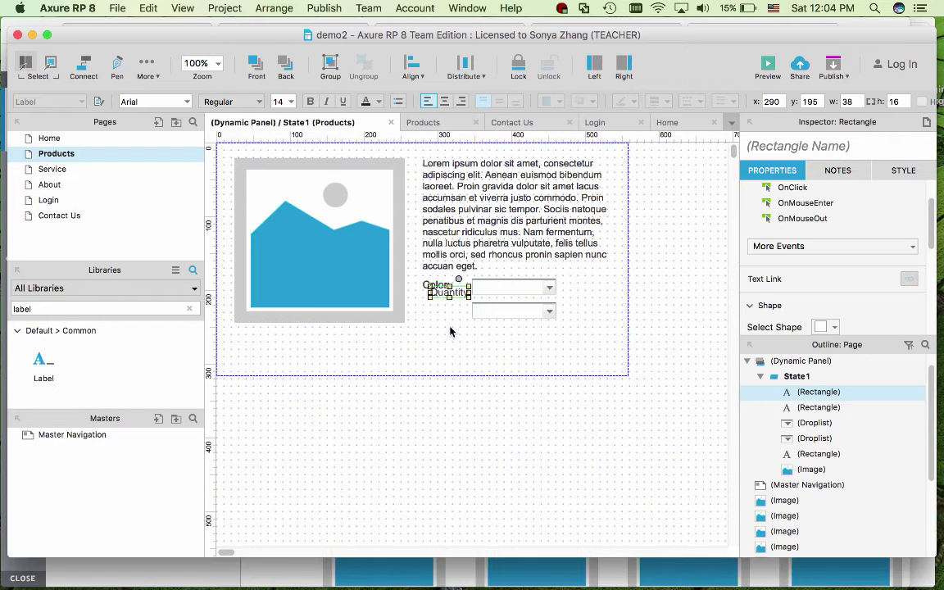
{"action": "left_click", "coordinate": [450, 332]}
{"action": "left_click", "coordinate": [451, 293]}
{"action": "left_click", "coordinate": [463, 305]}
{"action": "left_click_drag", "start_coordinate": [450, 292], "coordinate": [449, 312]}
{"action": "left_click", "coordinate": [482, 340]}
{"action": "left_click", "coordinate": [98, 309]}
Place a Button below the Quantity droplist labelled 'Add to cart' and shrink it to 92×24
{"action": "type", "text": "button"}
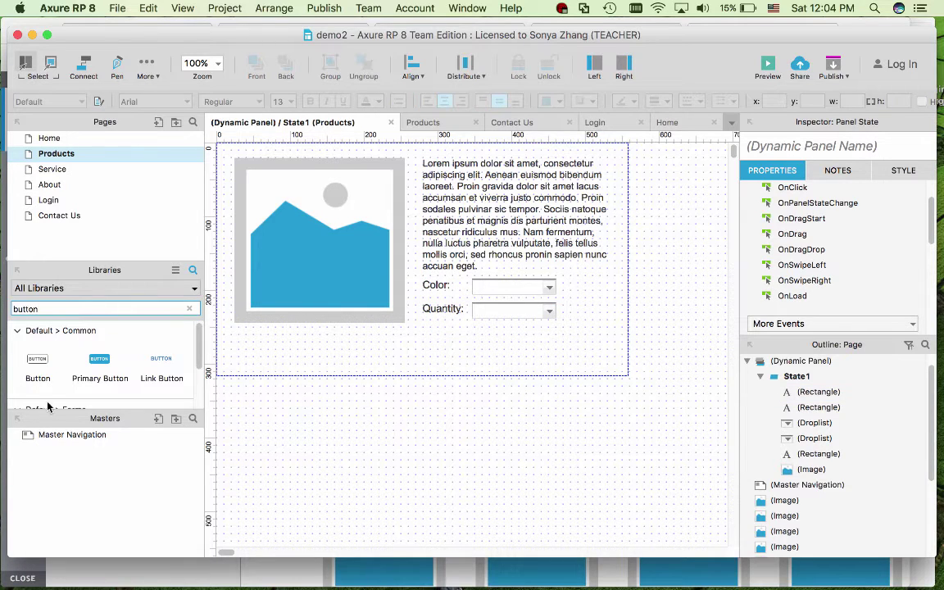
{"action": "left_click_drag", "start_coordinate": [37, 360], "coordinate": [472, 321]}
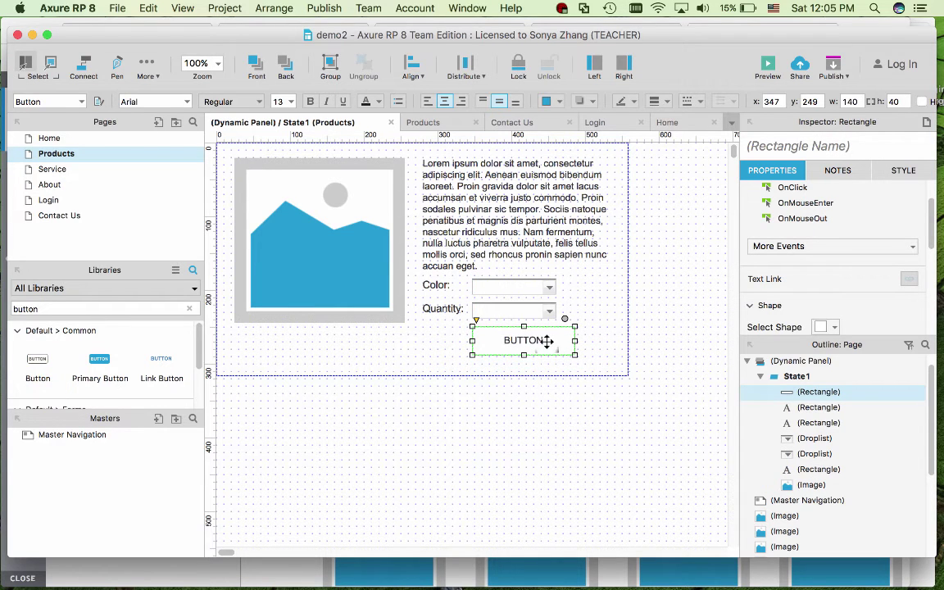
{"action": "double_click", "coordinate": [547, 341]}
{"action": "type", "text": "Add to cart"}
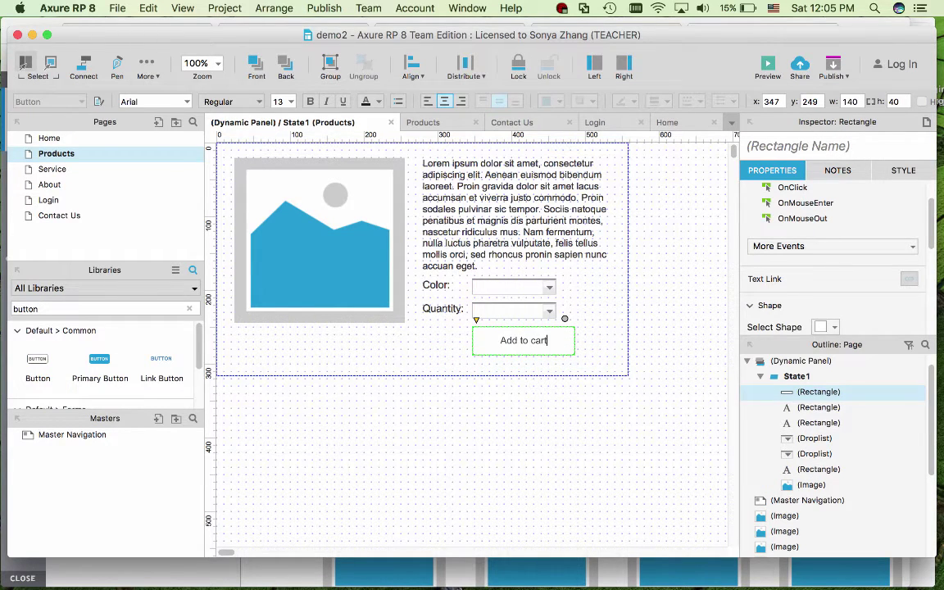
{"action": "left_click", "coordinate": [549, 323]}
{"action": "left_click", "coordinate": [523, 332]}
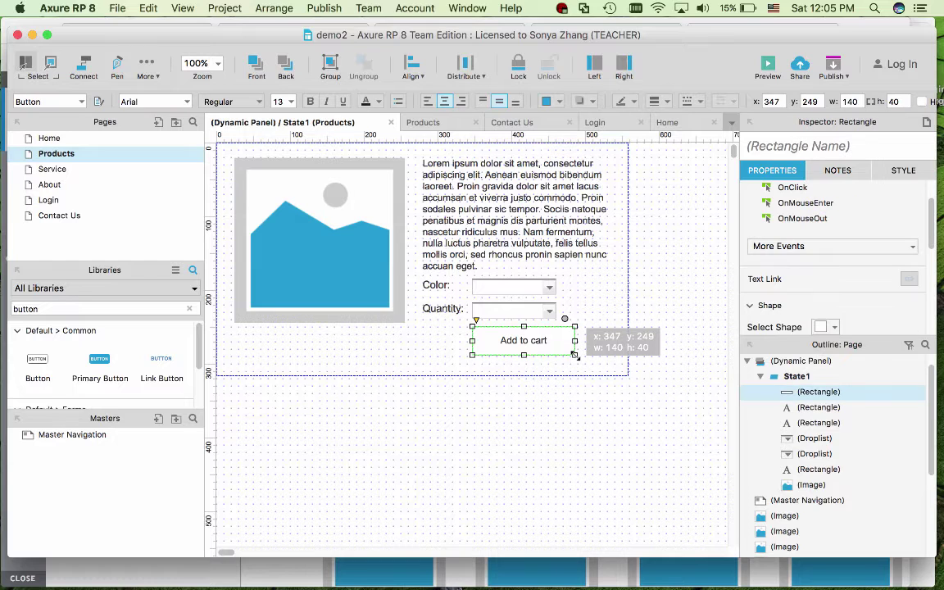
{"action": "left_click_drag", "start_coordinate": [574, 327], "coordinate": [542, 336]}
{"action": "left_click", "coordinate": [558, 340]}
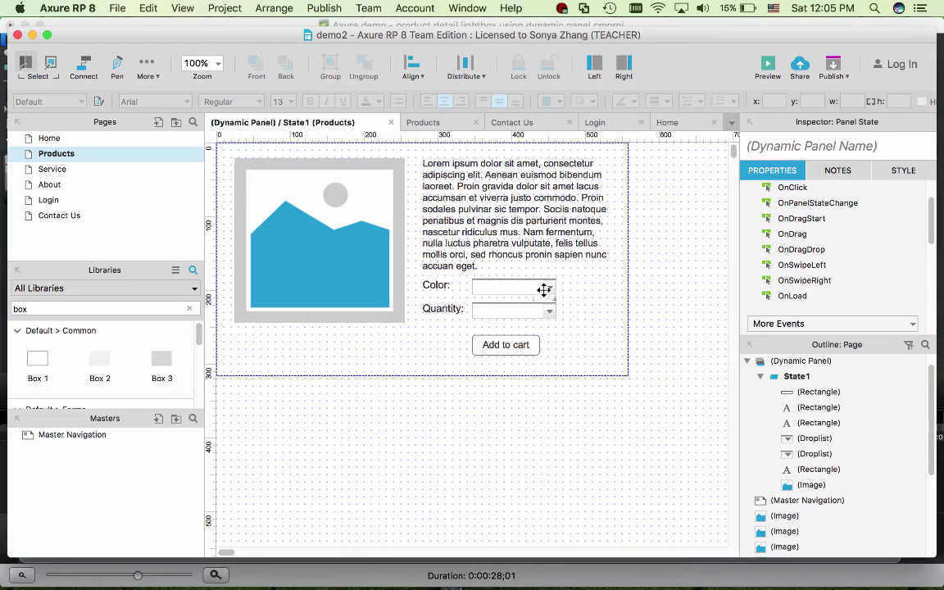
Give the Color droplist the options white and black
{"action": "double_click", "coordinate": [543, 287]}
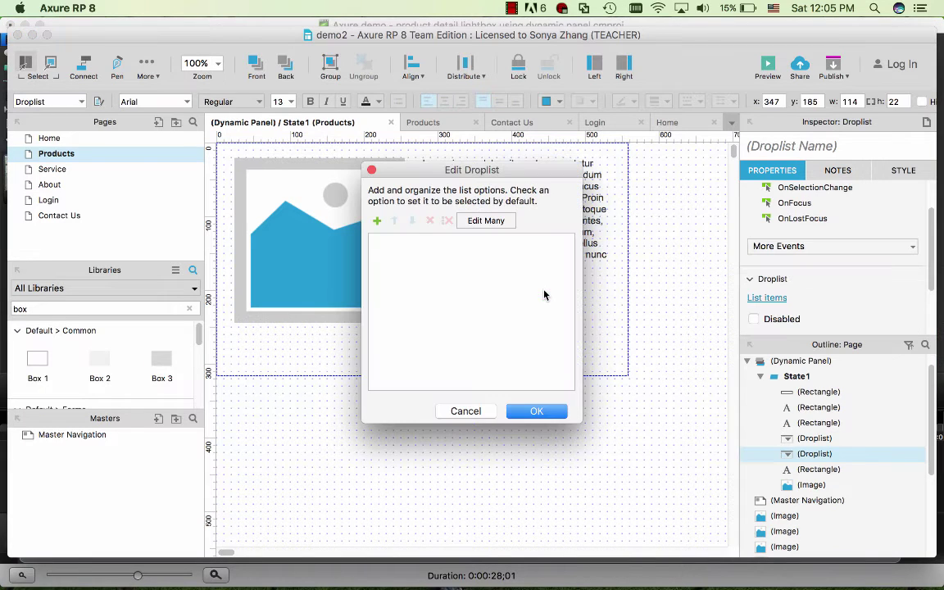
{"action": "left_click", "coordinate": [376, 222]}
{"action": "type", "text": "white"}
{"action": "left_click", "coordinate": [376, 221]}
{"action": "type", "text": "black"}
{"action": "left_click", "coordinate": [527, 412]}
Give the Quantity droplist the options 1, 2, 3 and 4
{"action": "double_click", "coordinate": [527, 308]}
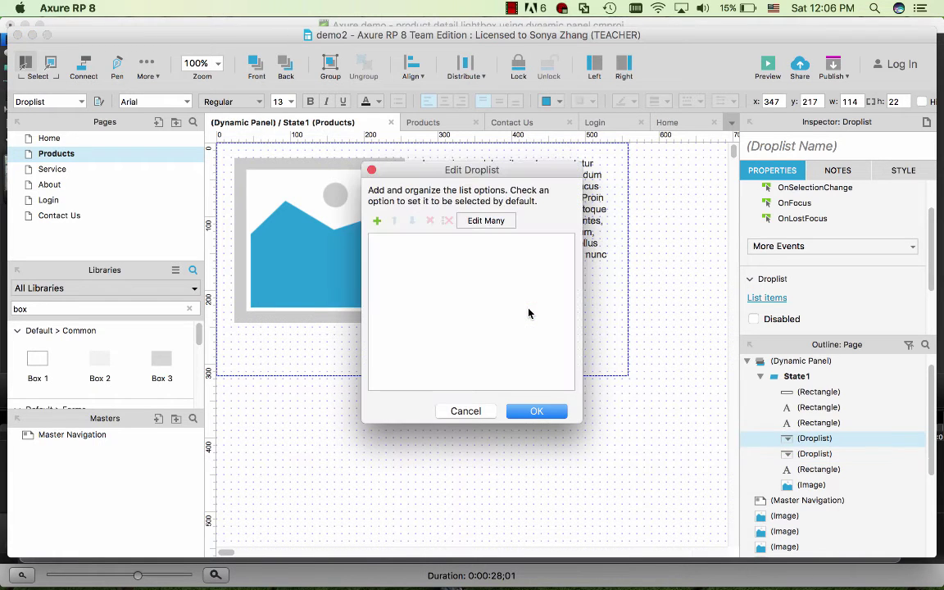
{"action": "left_click", "coordinate": [377, 221]}
{"action": "type", "text": "1"}
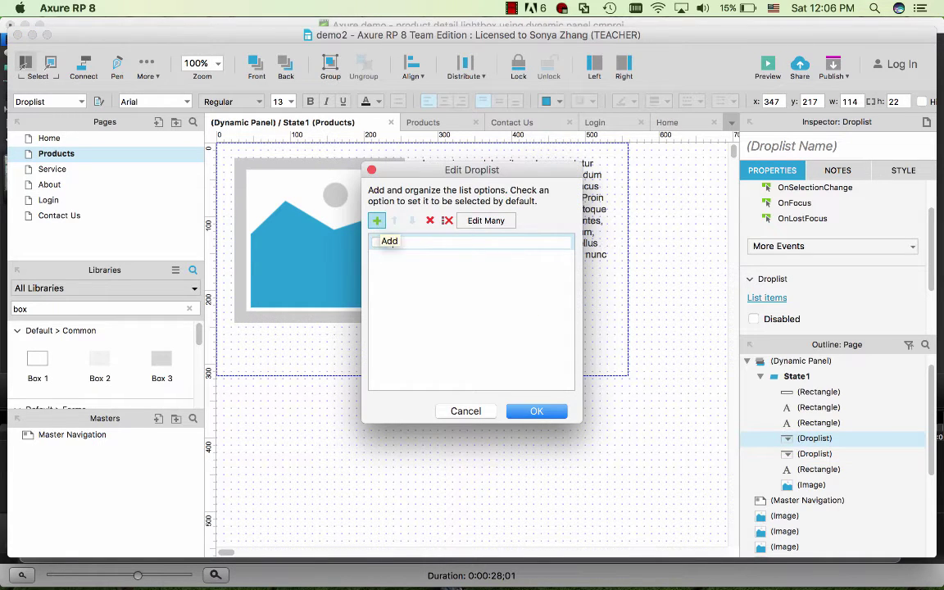
{"action": "left_click", "coordinate": [377, 221]}
{"action": "type", "text": "2"}
{"action": "left_click", "coordinate": [377, 222]}
{"action": "type", "text": "3"}
{"action": "left_click", "coordinate": [377, 221]}
{"action": "type", "text": "4"}
{"action": "left_click", "coordinate": [557, 418]}
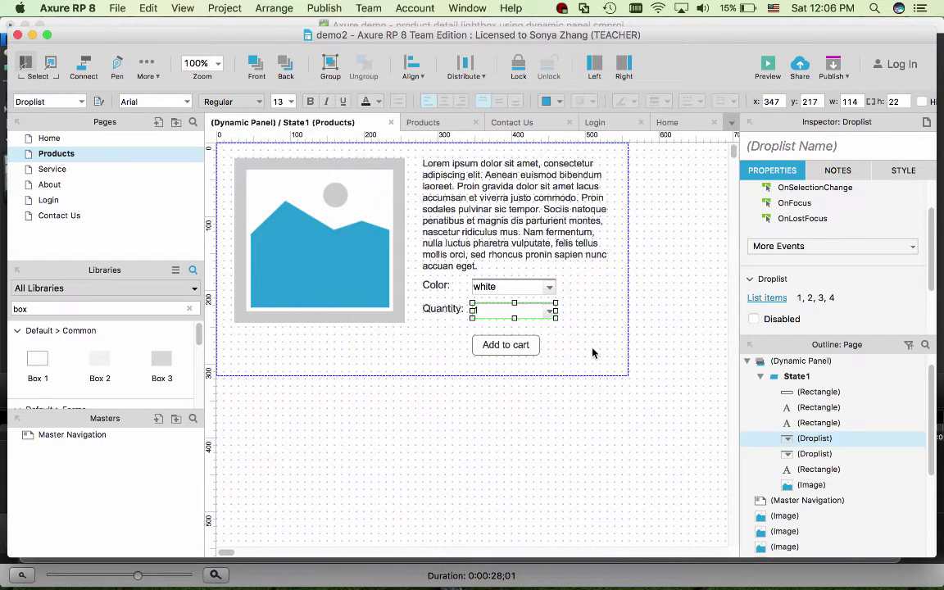
{"action": "left_click", "coordinate": [488, 320]}
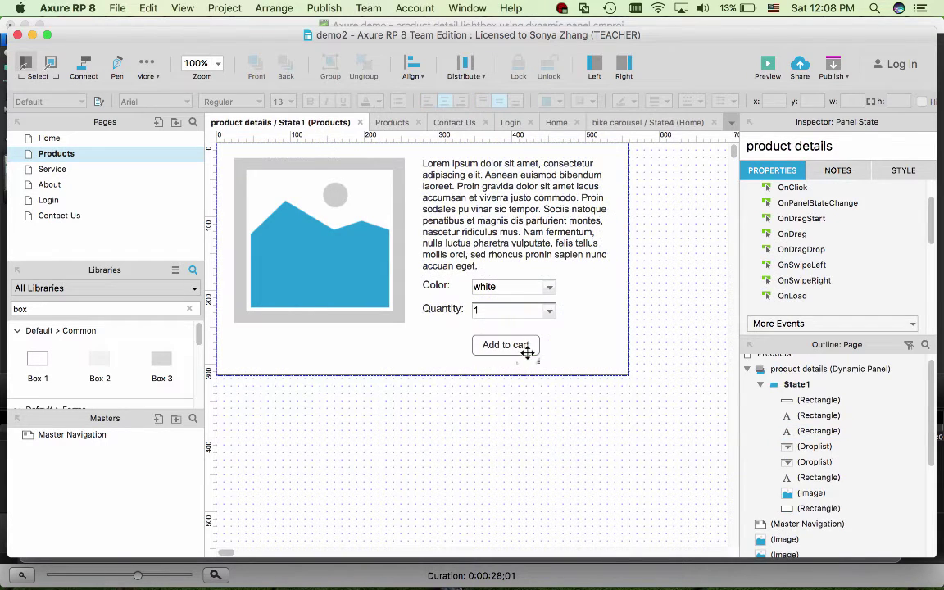
{"action": "left_click", "coordinate": [528, 352]}
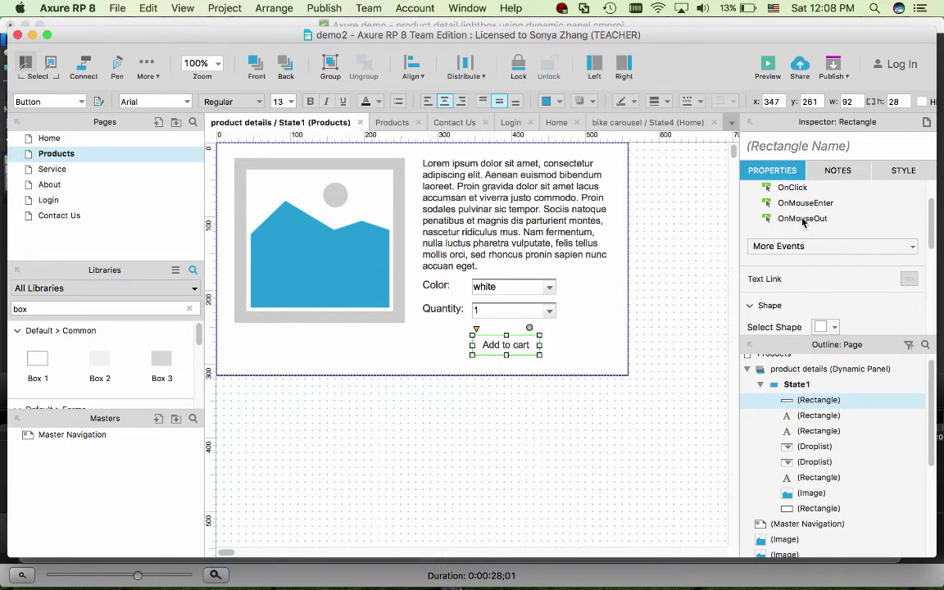
Give the Add to cart button an OnClick Open Link action pointing to the Products page
{"action": "double_click", "coordinate": [793, 188]}
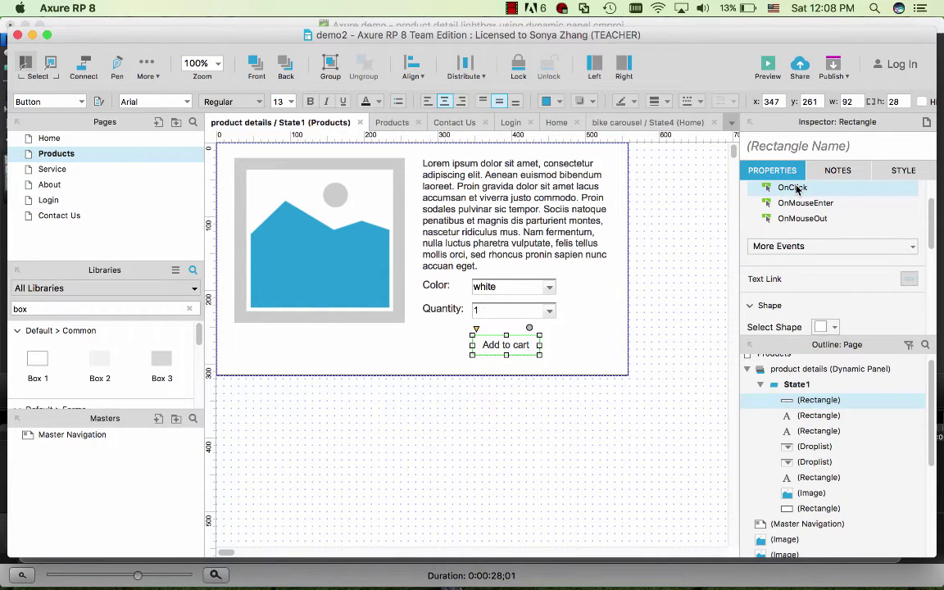
{"action": "left_click", "coordinate": [218, 172]}
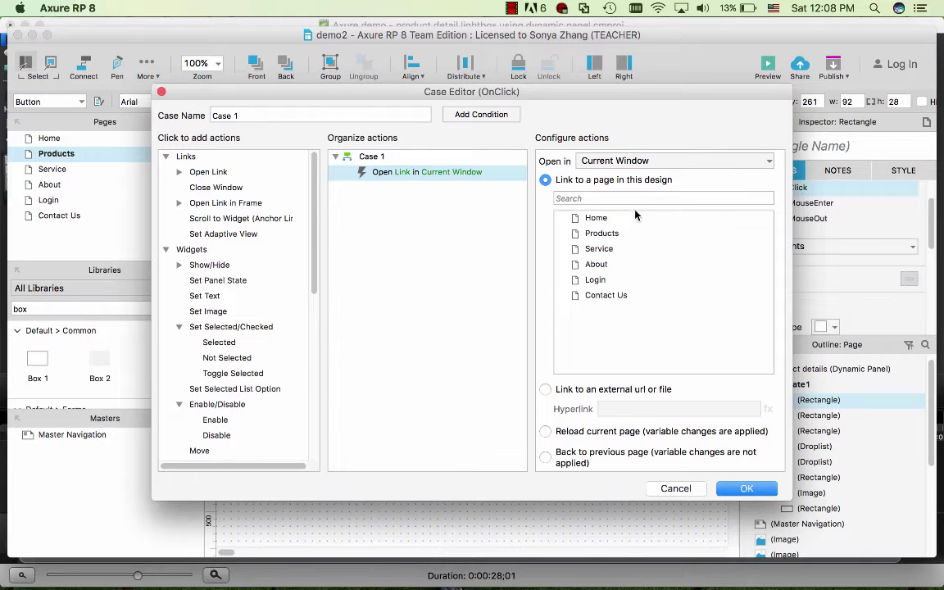
{"action": "left_click", "coordinate": [584, 233]}
{"action": "left_click", "coordinate": [742, 489]}
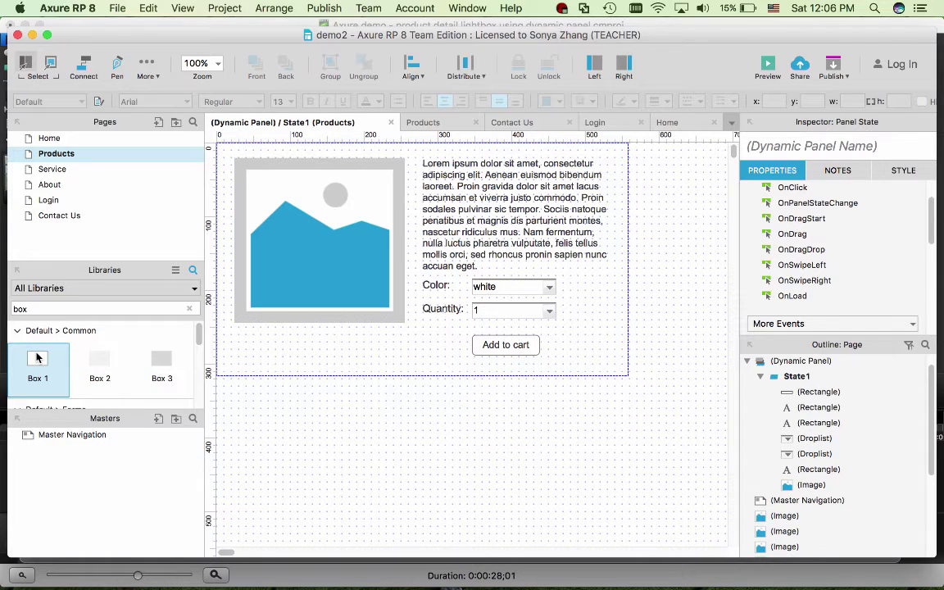
Draw a box filling the whole 559×316 panel state and send it to back
{"action": "left_click_drag", "start_coordinate": [38, 358], "coordinate": [224, 153]}
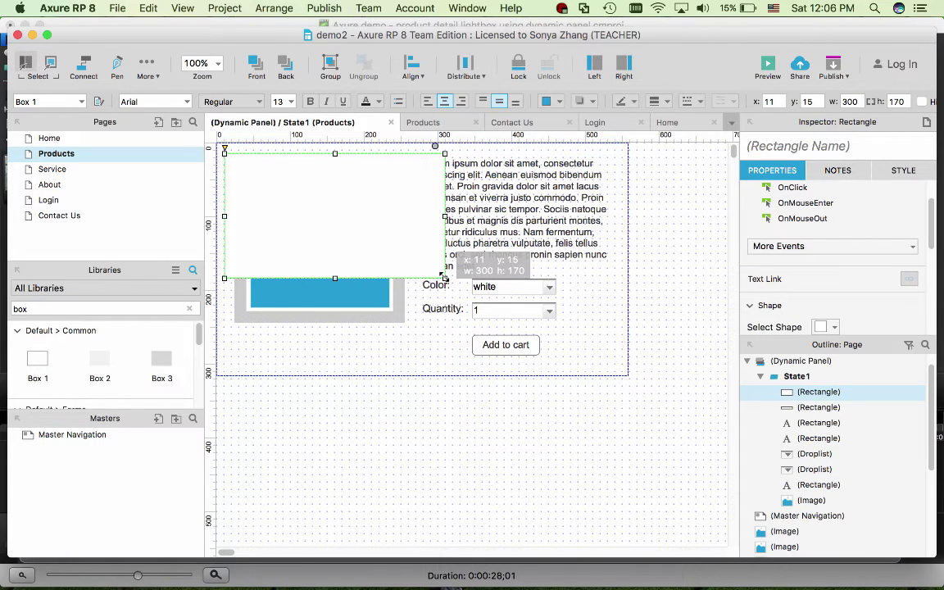
{"action": "left_click_drag", "start_coordinate": [444, 279], "coordinate": [628, 376]}
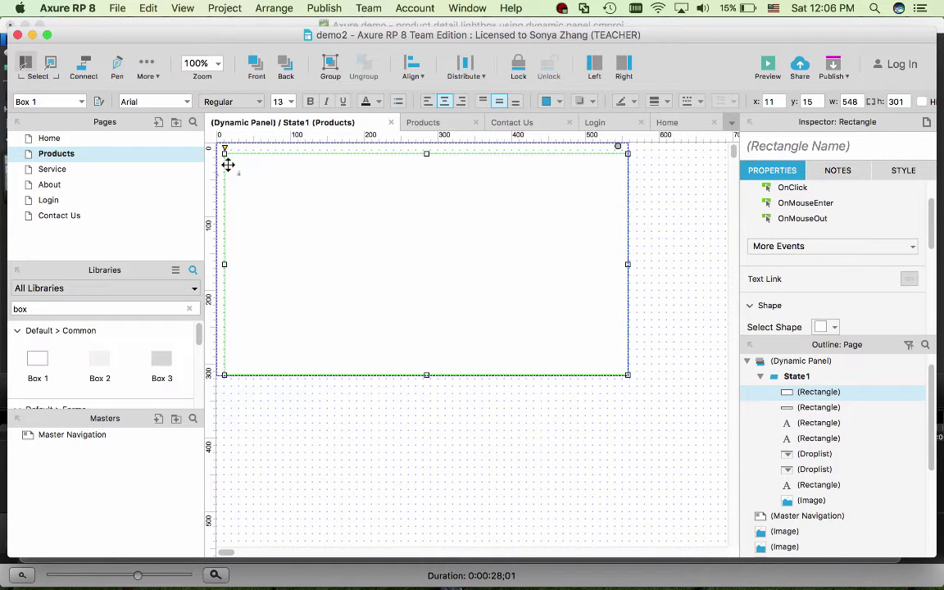
{"action": "left_click_drag", "start_coordinate": [218, 147], "coordinate": [220, 144]}
{"action": "right_click", "coordinate": [372, 188]}
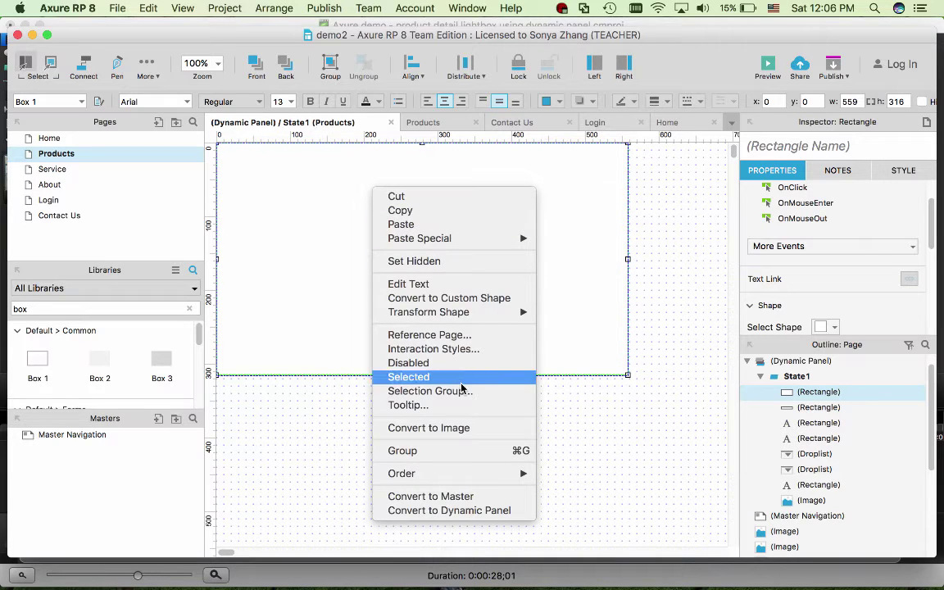
{"action": "mouse_move", "coordinate": [484, 474]}
{"action": "left_click", "coordinate": [623, 488]}
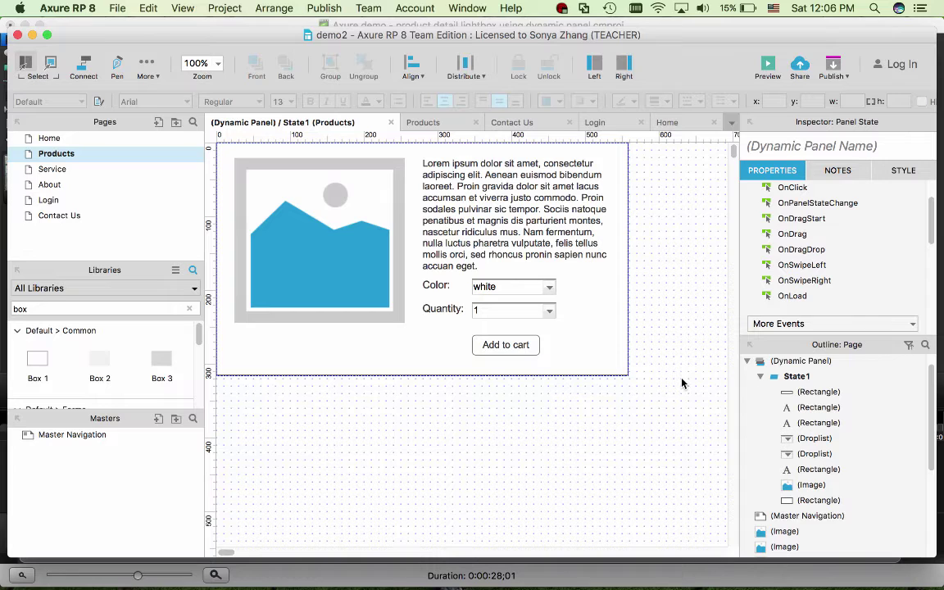
On the Products page, name the dynamic panel 'product details' and hide it by default
{"action": "left_click", "coordinate": [418, 123]}
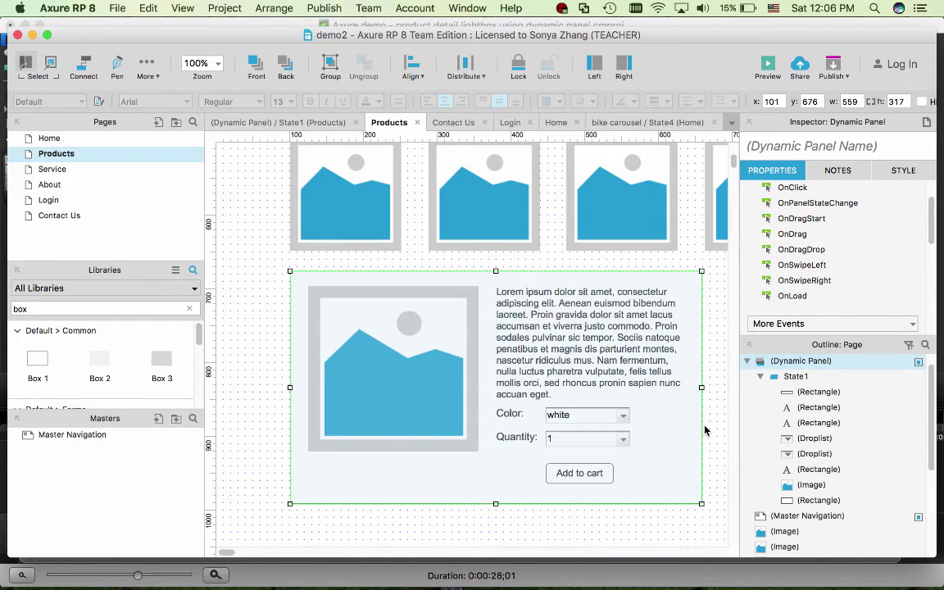
{"action": "left_click", "coordinate": [821, 139]}
{"action": "type", "text": "product details"}
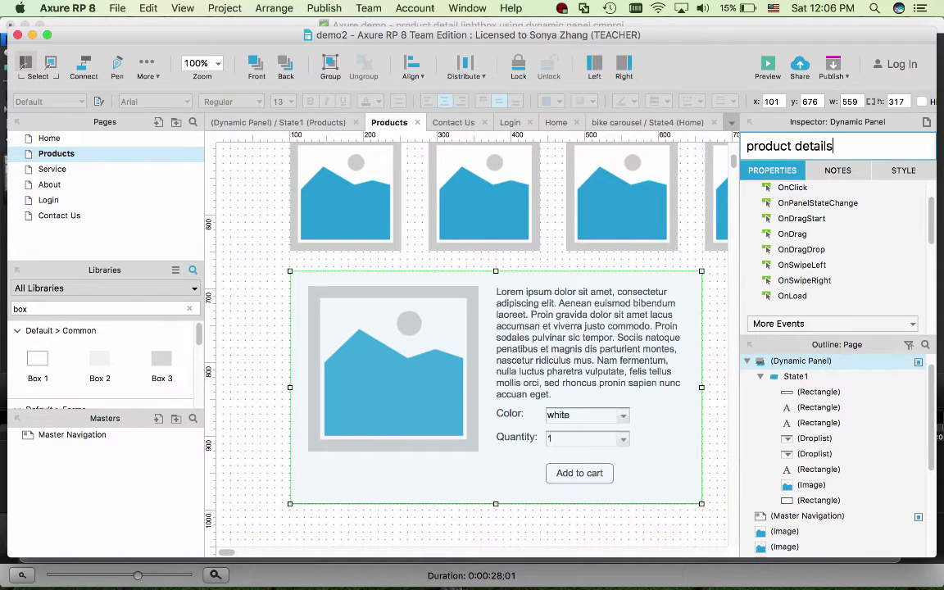
{"action": "left_click", "coordinate": [909, 180]}
{"action": "left_click", "coordinate": [912, 193]}
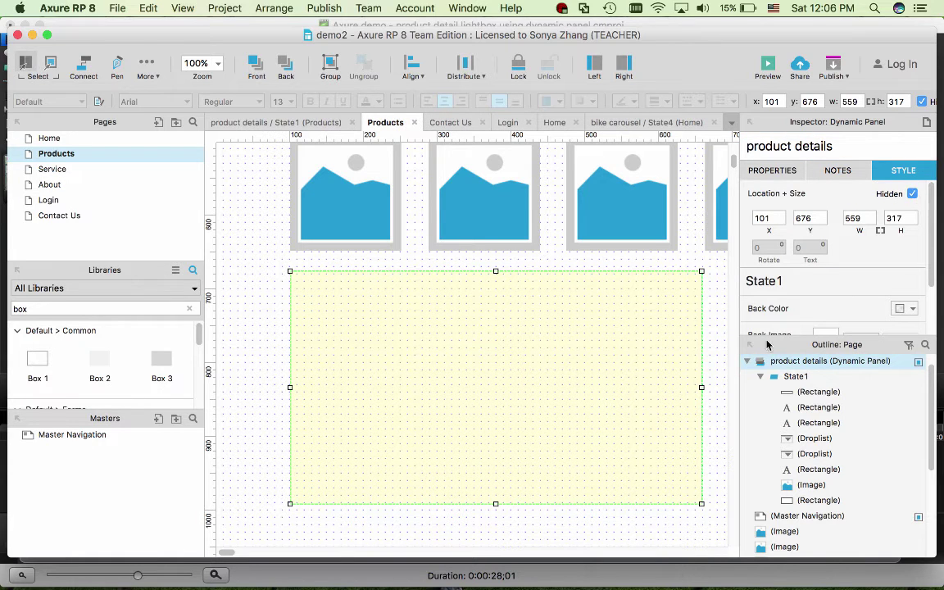
{"action": "left_click", "coordinate": [721, 347]}
{"action": "scroll", "coordinate": [721, 346], "scroll_direction": "up", "scroll_amount": 10}
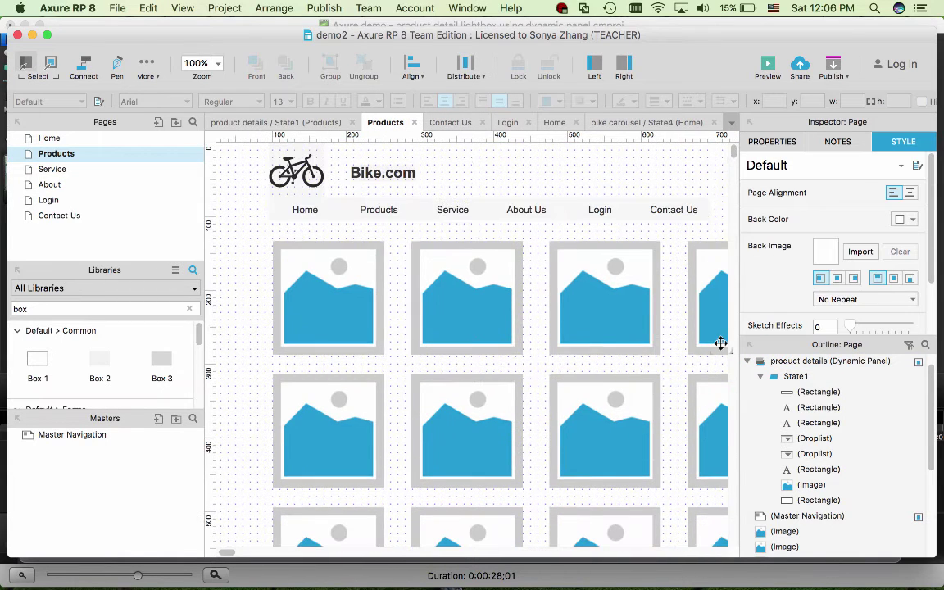
Select the first product thumbnail and start a new OnClick case for it
{"action": "left_click", "coordinate": [343, 320]}
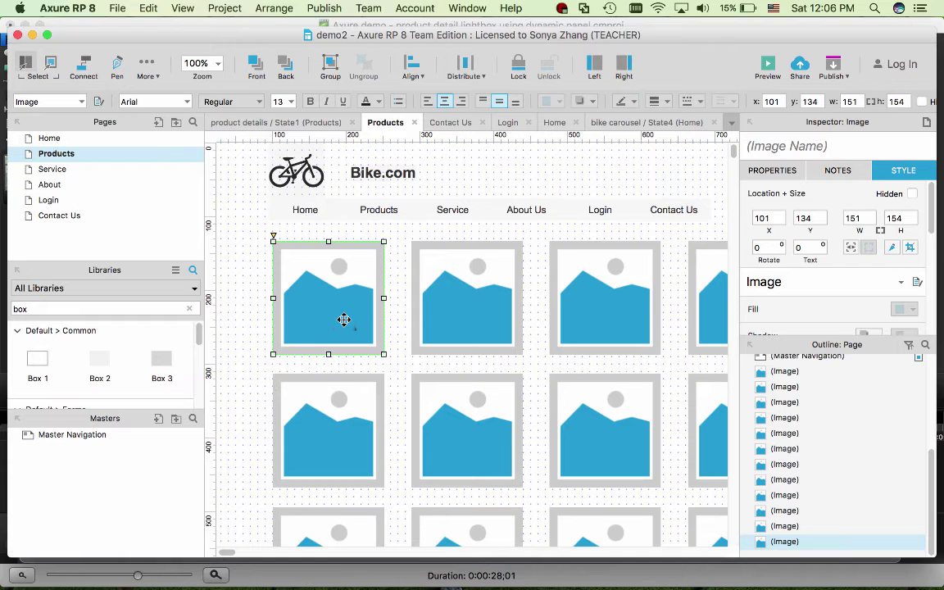
{"action": "left_click", "coordinate": [771, 172]}
{"action": "left_click", "coordinate": [794, 189]}
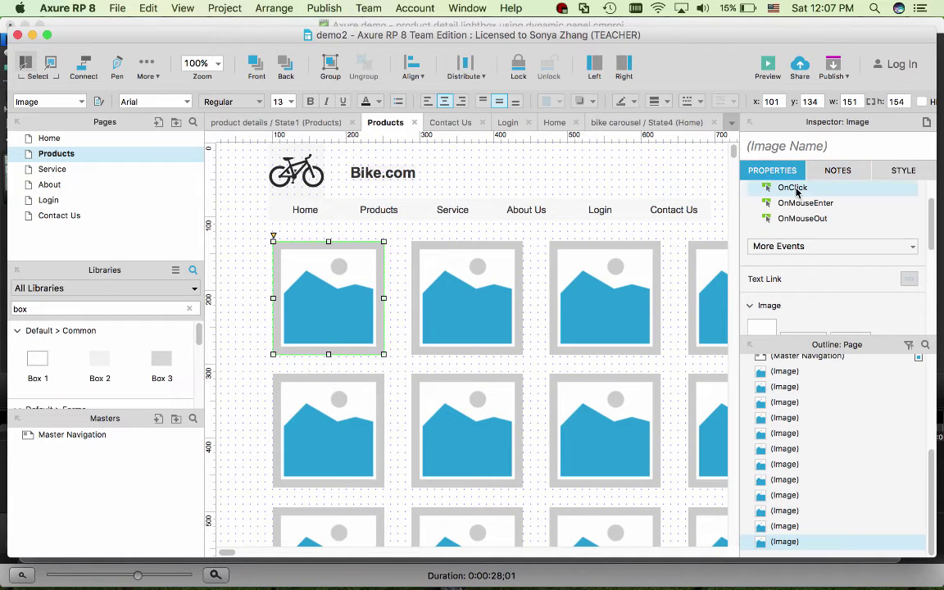
{"action": "double_click", "coordinate": [795, 188]}
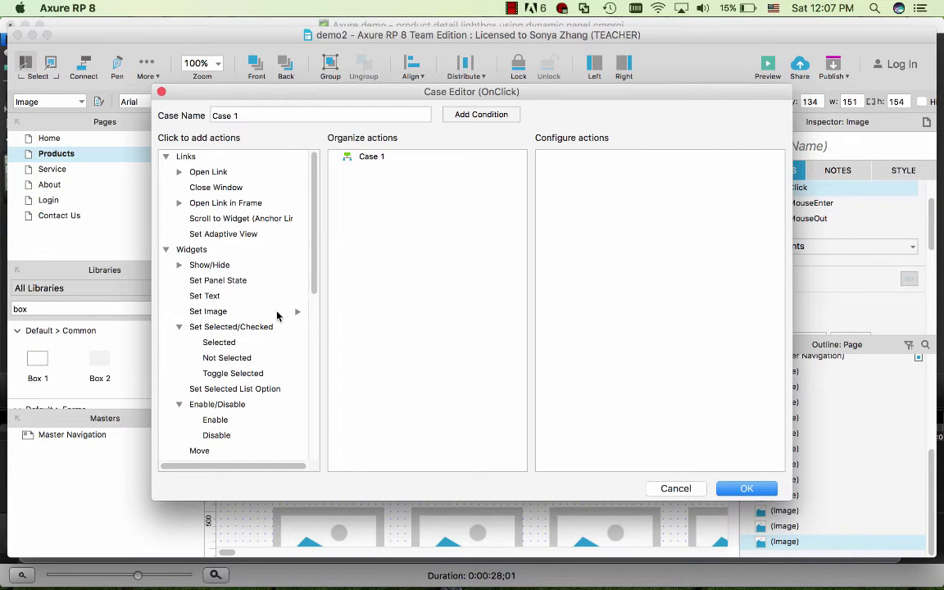
{"action": "left_click_drag", "start_coordinate": [312, 285], "coordinate": [312, 321]}
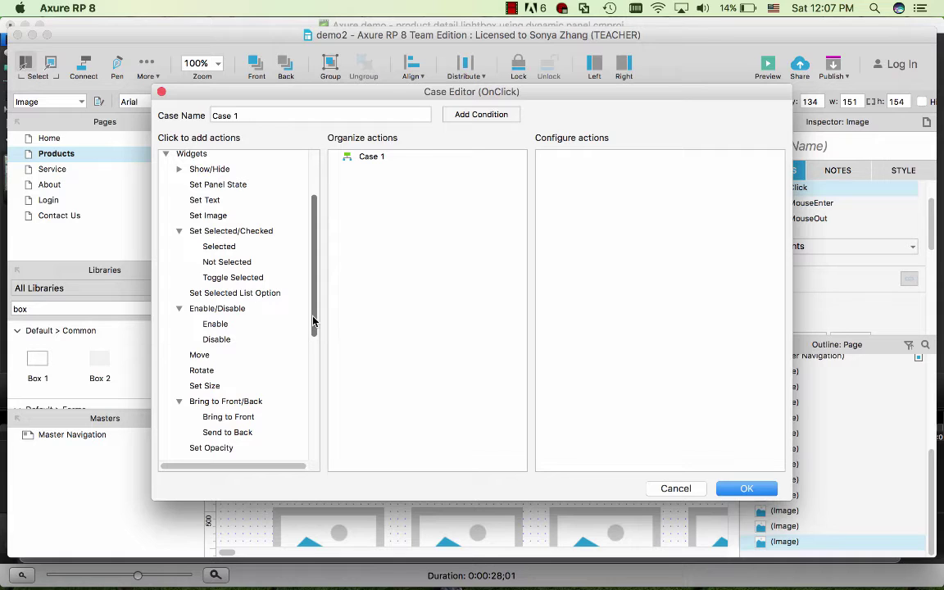
Add a Move action shifting the product details panel by x 50, y -500
{"action": "left_click", "coordinate": [200, 357]}
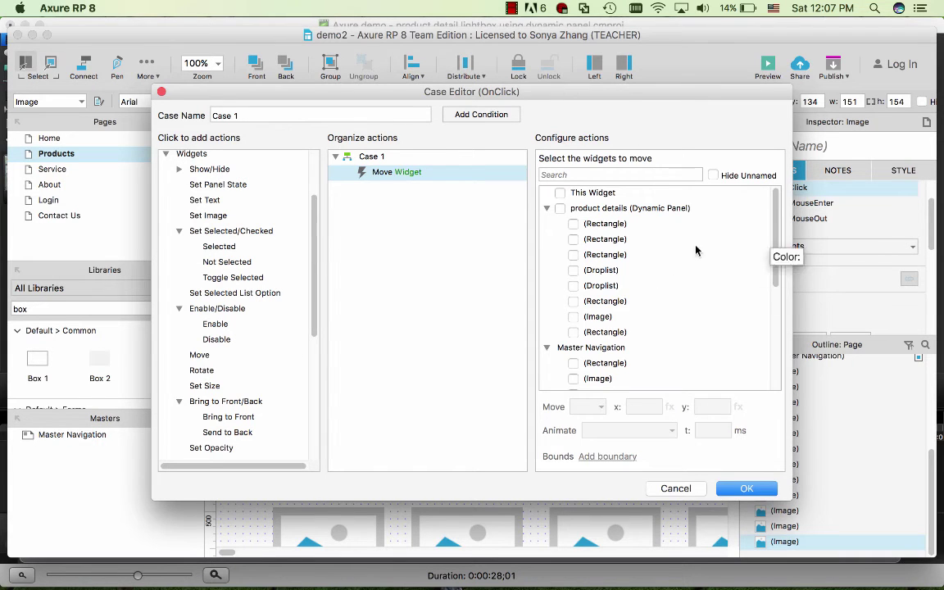
{"action": "left_click", "coordinate": [560, 208]}
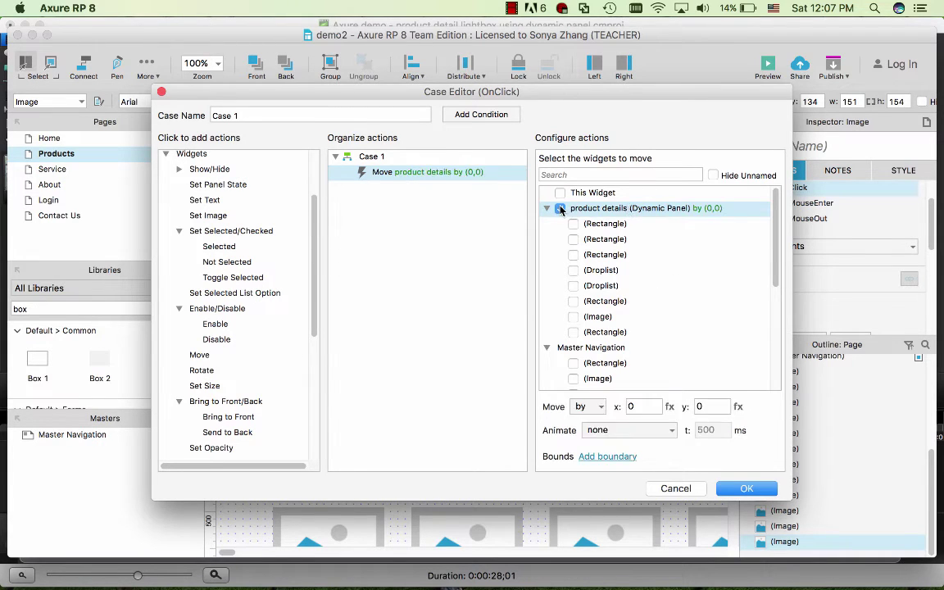
{"action": "left_click", "coordinate": [643, 406]}
{"action": "type", "text": "50"}
{"action": "key", "text": "Tab"}
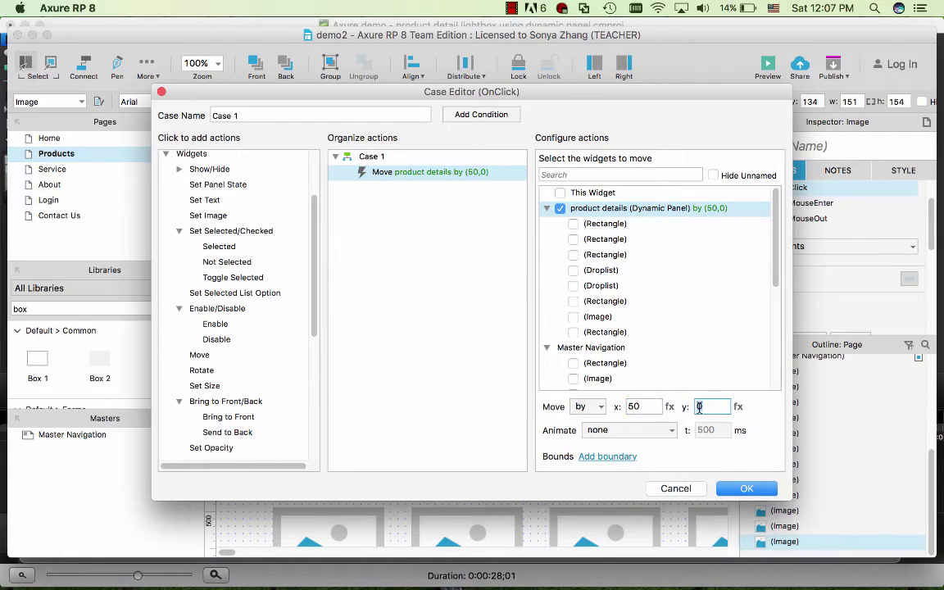
{"action": "type", "text": "-500"}
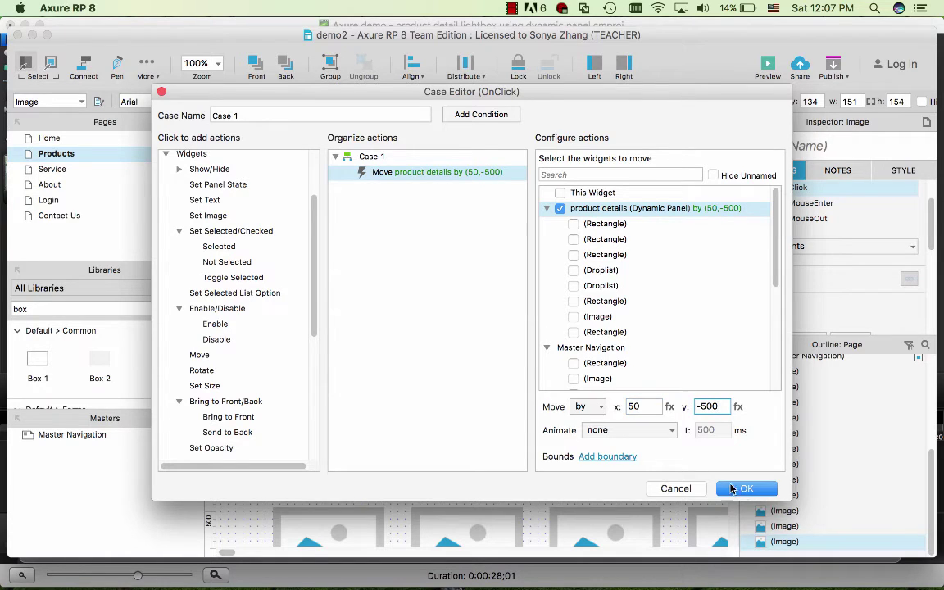
{"action": "left_click", "coordinate": [636, 407]}
Keep the -500 vertical offset and add a Set Panel State action setting product details to State1
{"action": "left_click", "coordinate": [720, 406]}
{"action": "left_click", "coordinate": [215, 184]}
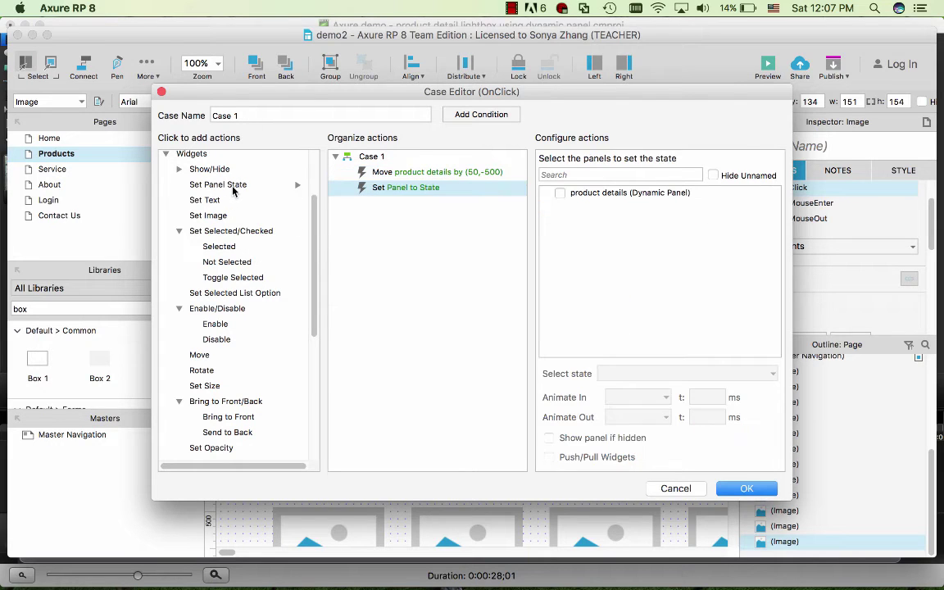
{"action": "left_click", "coordinate": [576, 195]}
{"action": "left_click", "coordinate": [737, 374]}
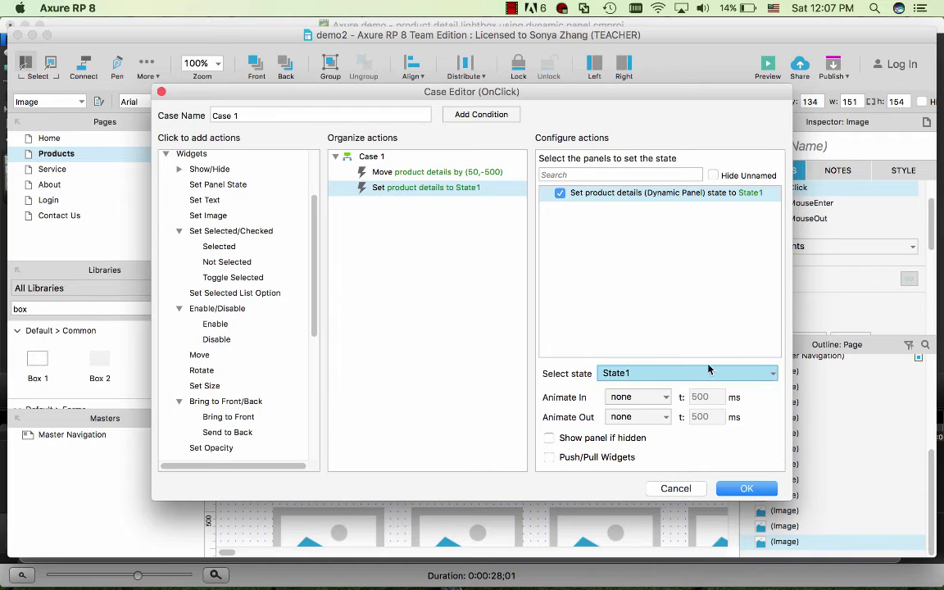
{"action": "left_click", "coordinate": [664, 374]}
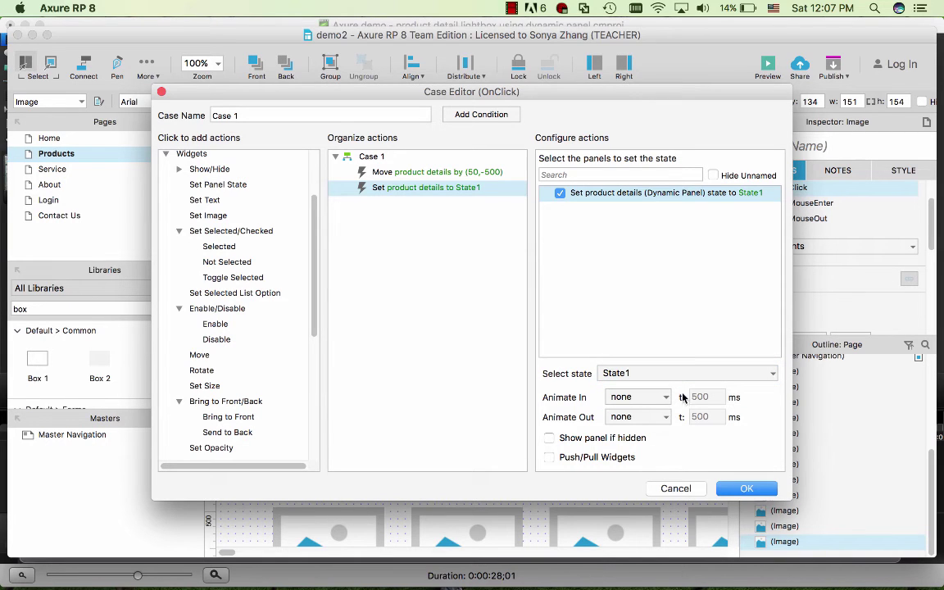
Add an action showing the product details panel as a lightbox, then confirm Case 1
{"action": "left_click", "coordinate": [201, 170]}
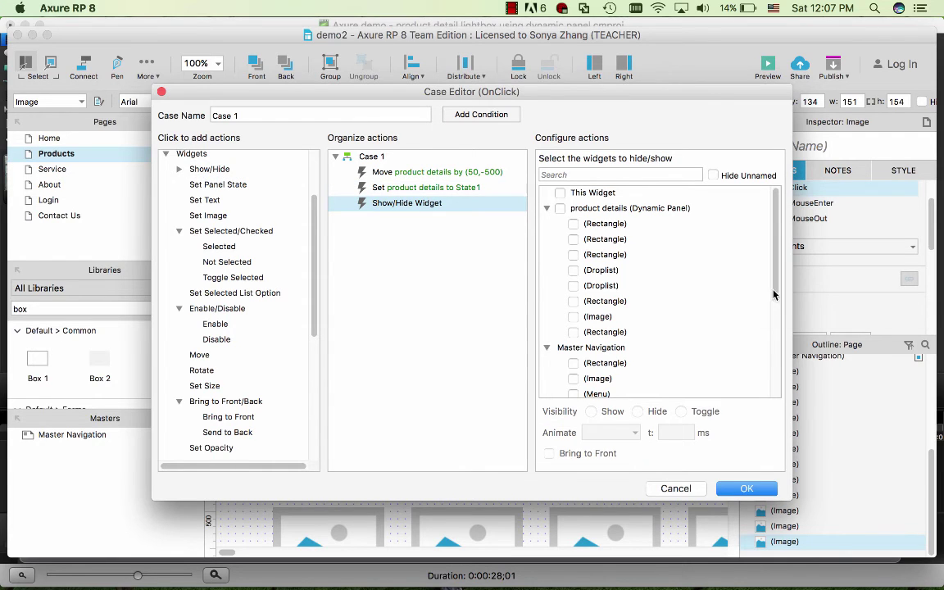
{"action": "left_click", "coordinate": [560, 208]}
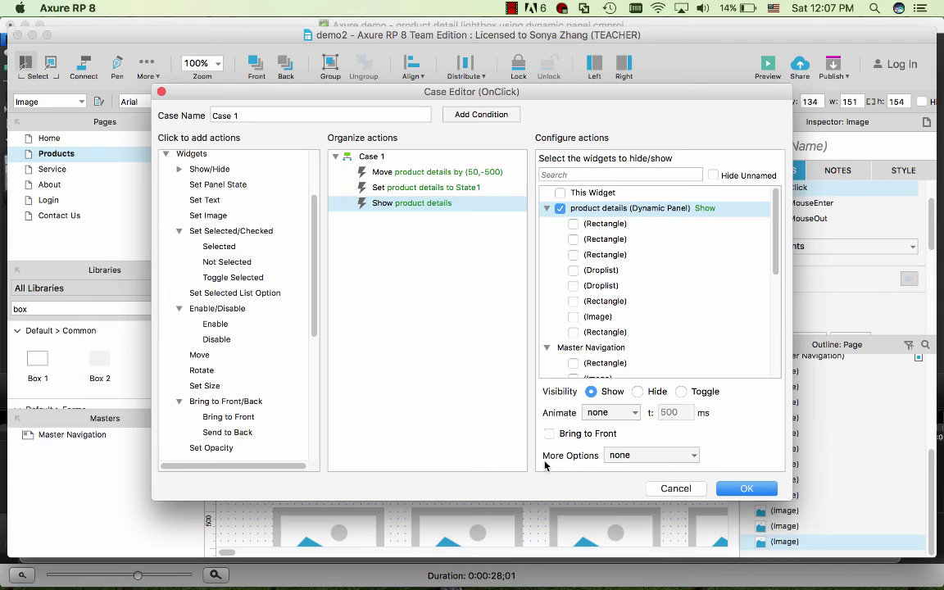
{"action": "left_click", "coordinate": [670, 456]}
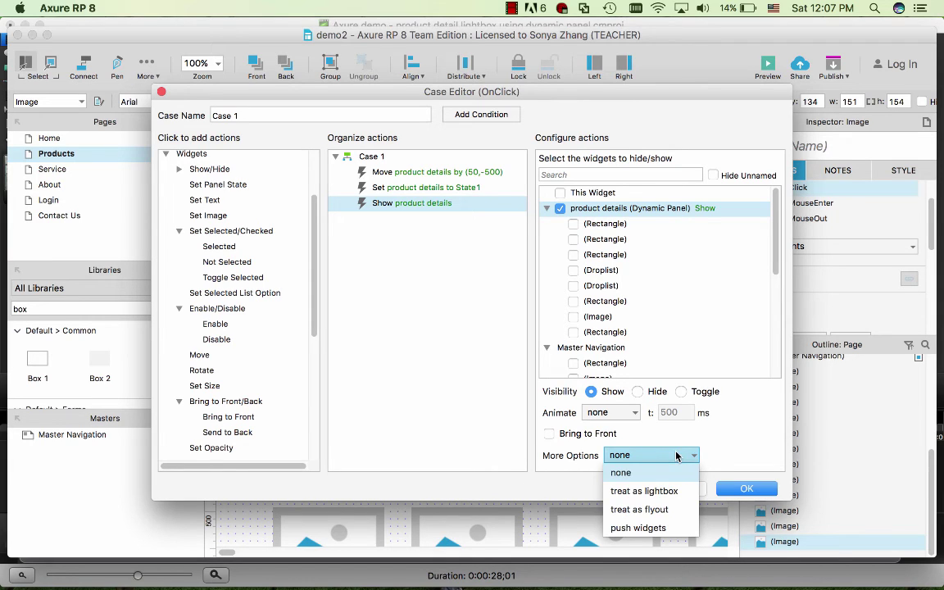
{"action": "left_click", "coordinate": [643, 491]}
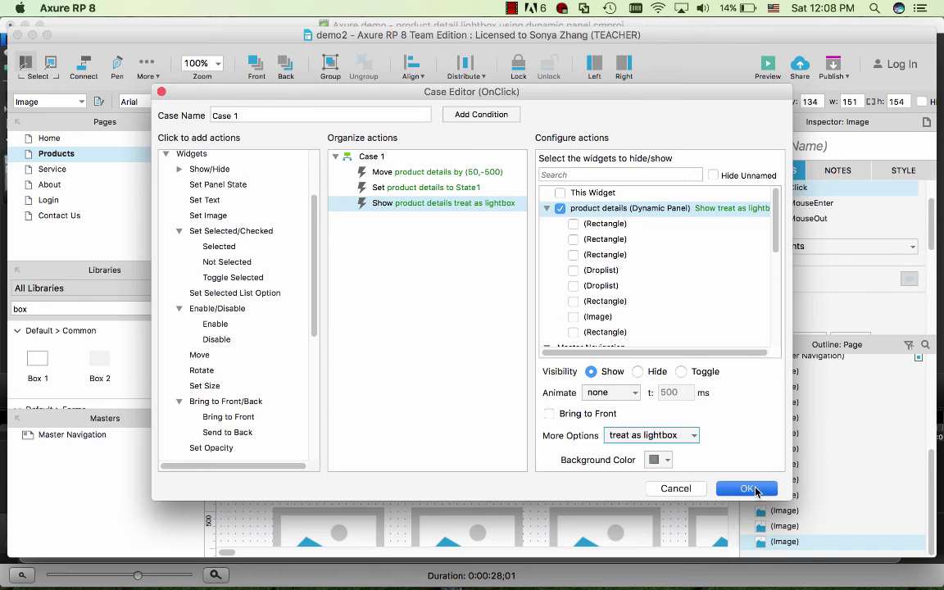
{"action": "left_click", "coordinate": [747, 489]}
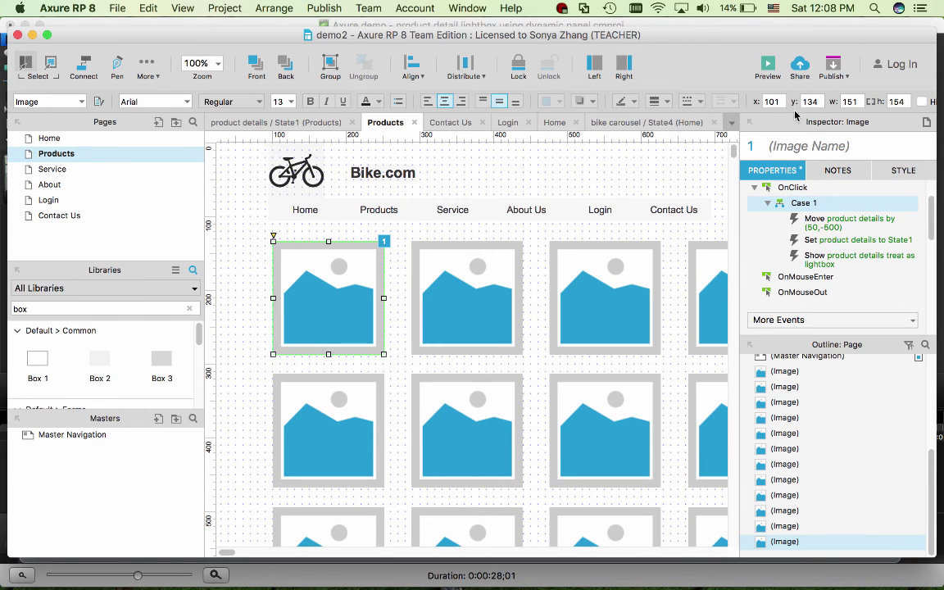
Preview in Chrome, open the first product's lightbox, choose black and quantity 2, and add to cart
{"action": "left_click", "coordinate": [764, 69]}
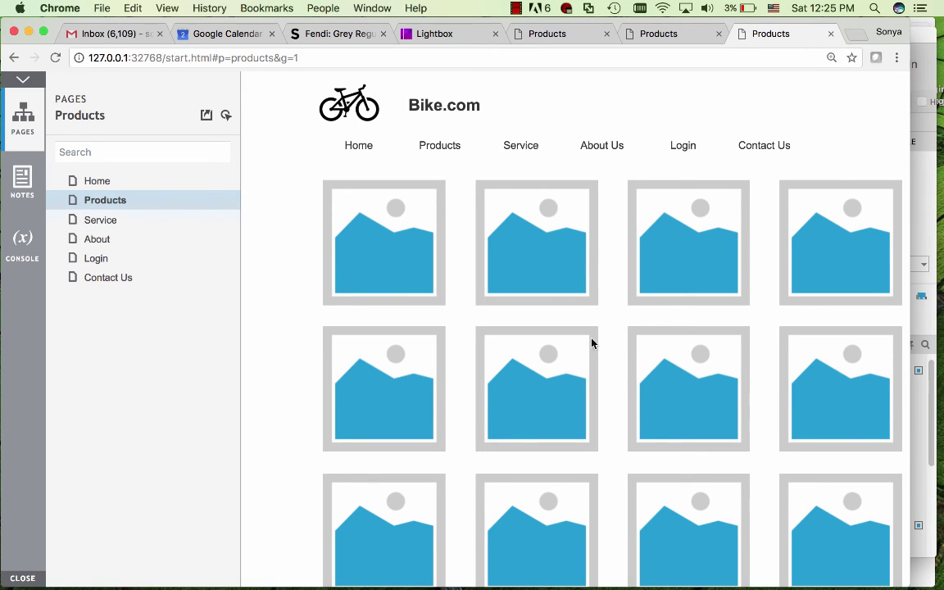
{"action": "left_click", "coordinate": [370, 270]}
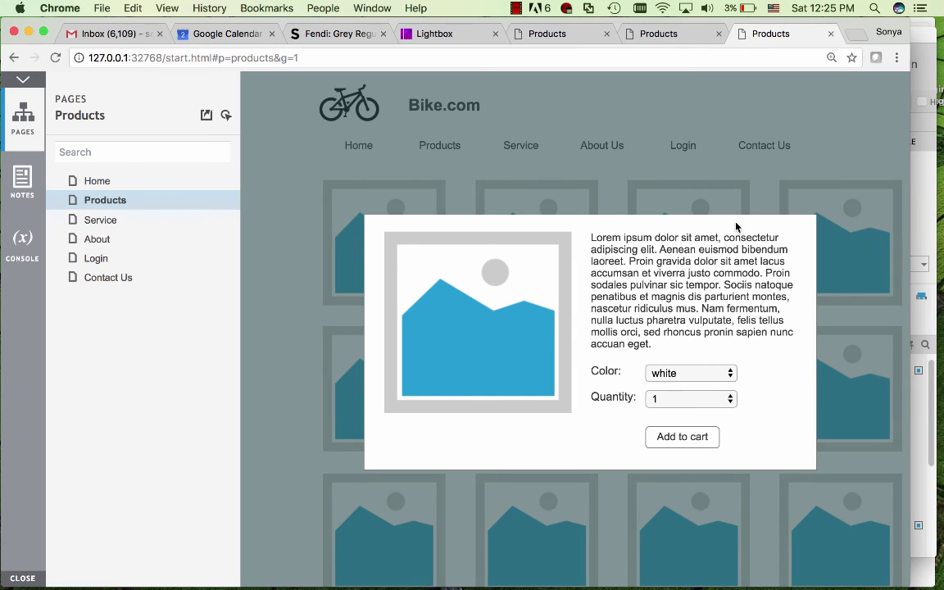
{"action": "left_click", "coordinate": [728, 373]}
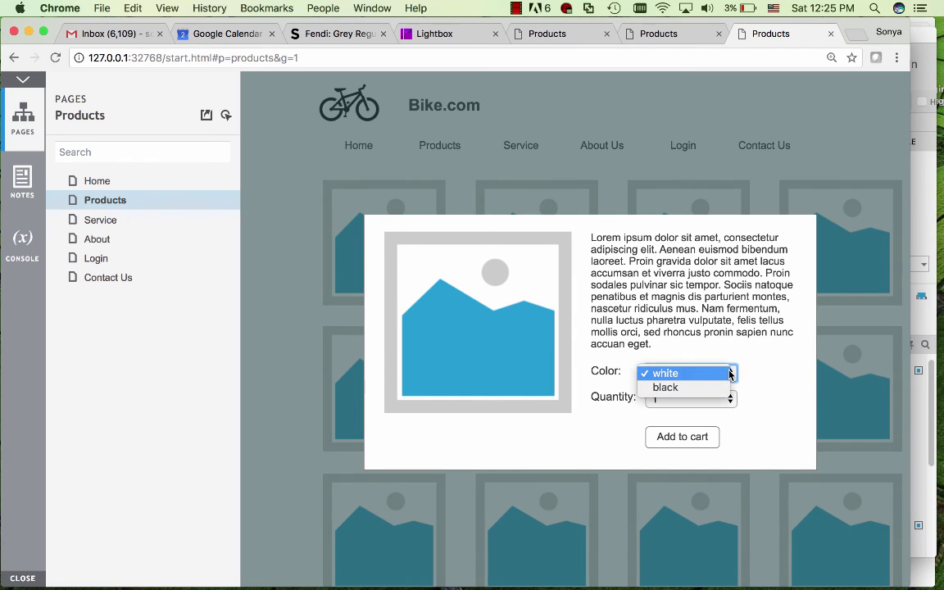
{"action": "left_click", "coordinate": [688, 396]}
{"action": "left_click", "coordinate": [688, 397]}
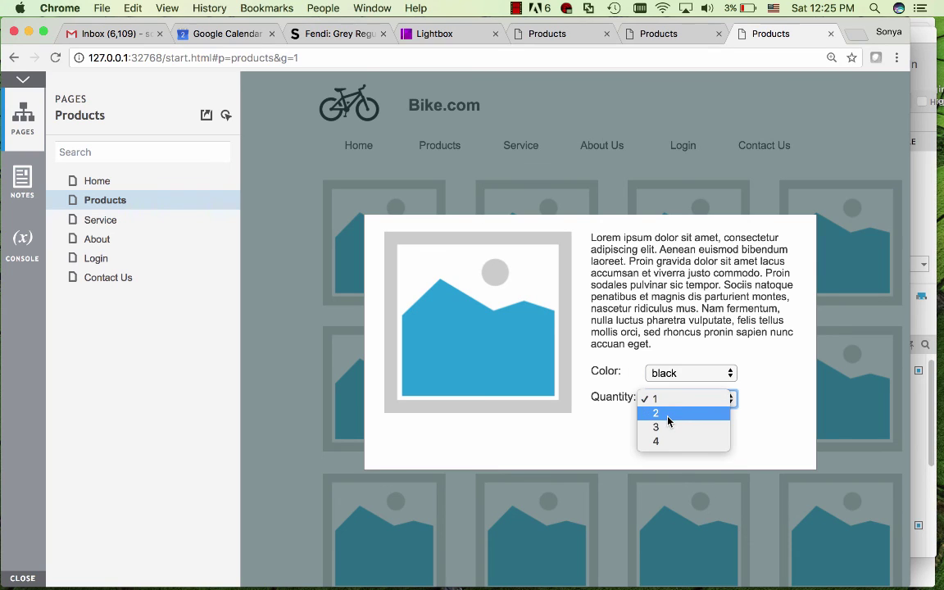
{"action": "left_click", "coordinate": [670, 413]}
{"action": "left_click", "coordinate": [685, 443]}
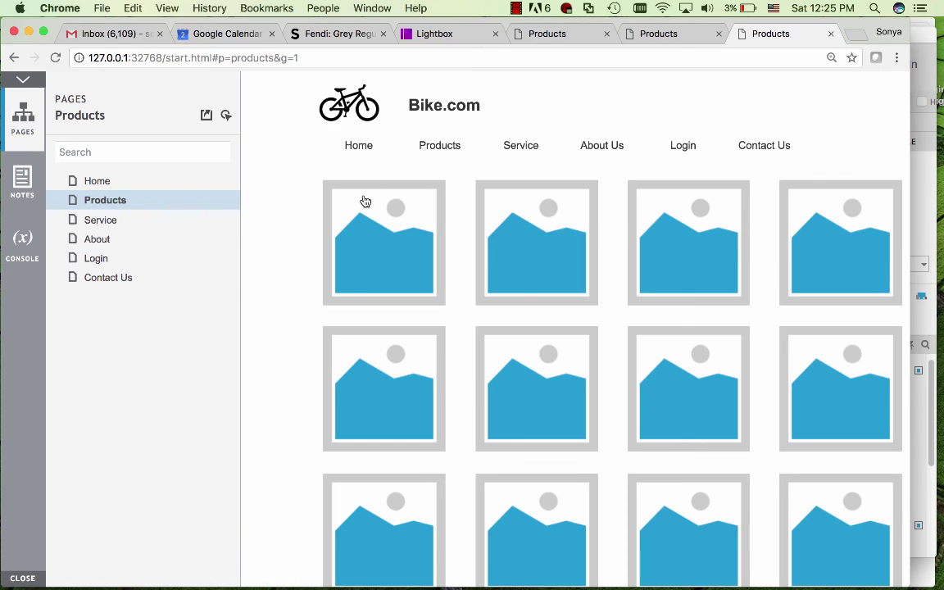